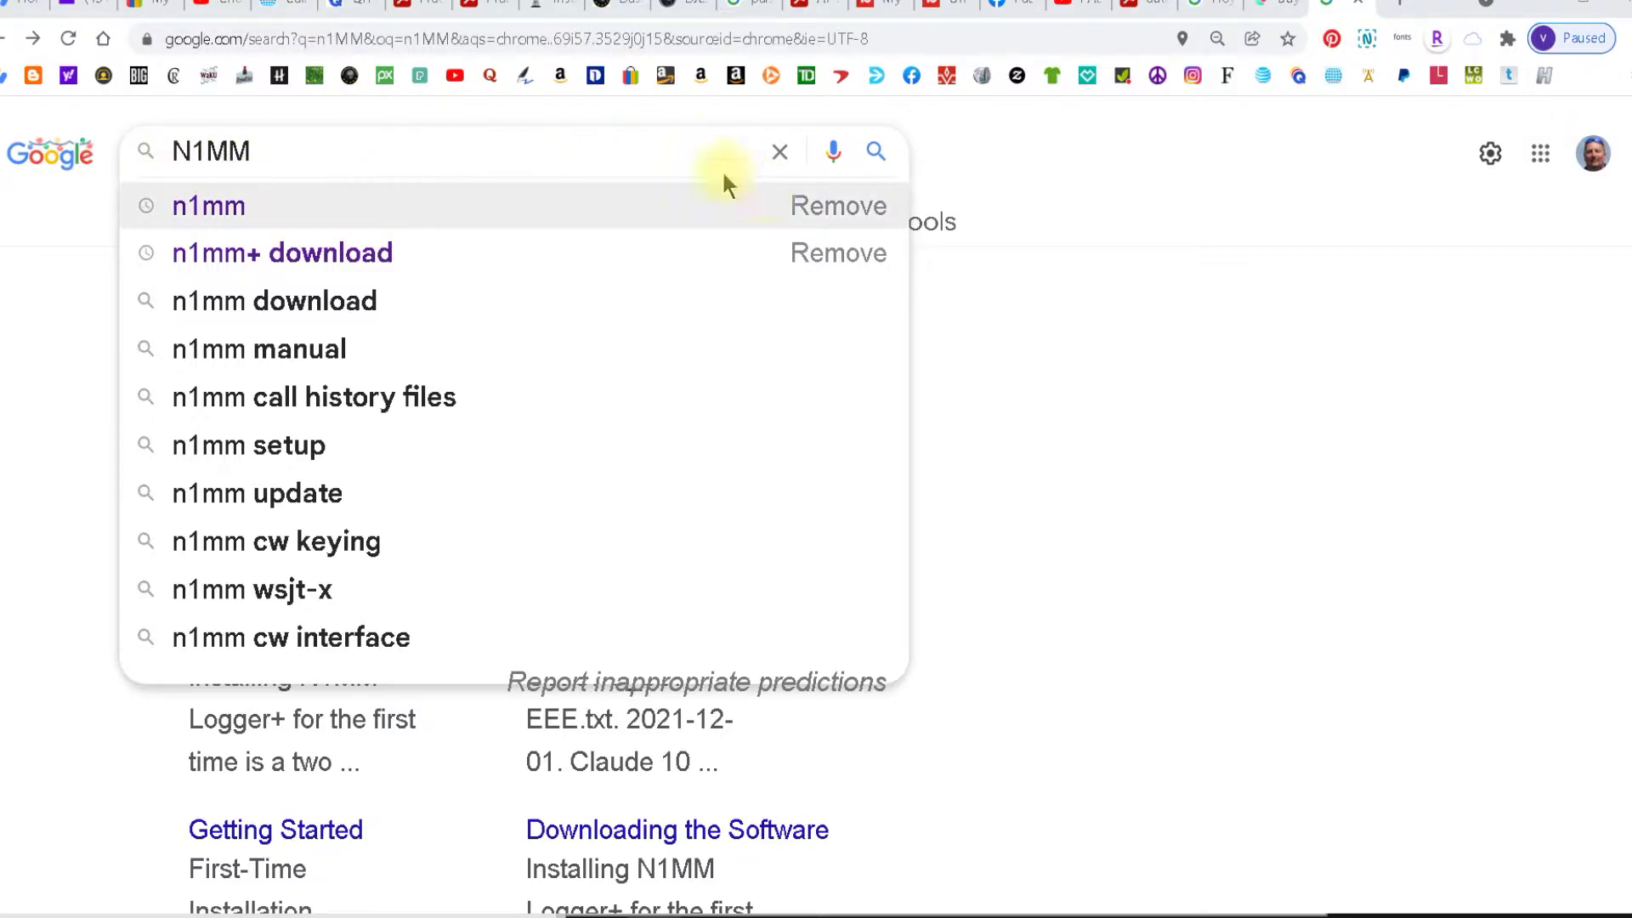
- Search the web for N1MM and open the N1MM Logger Plus website
{"action": "key", "text": "Return"}
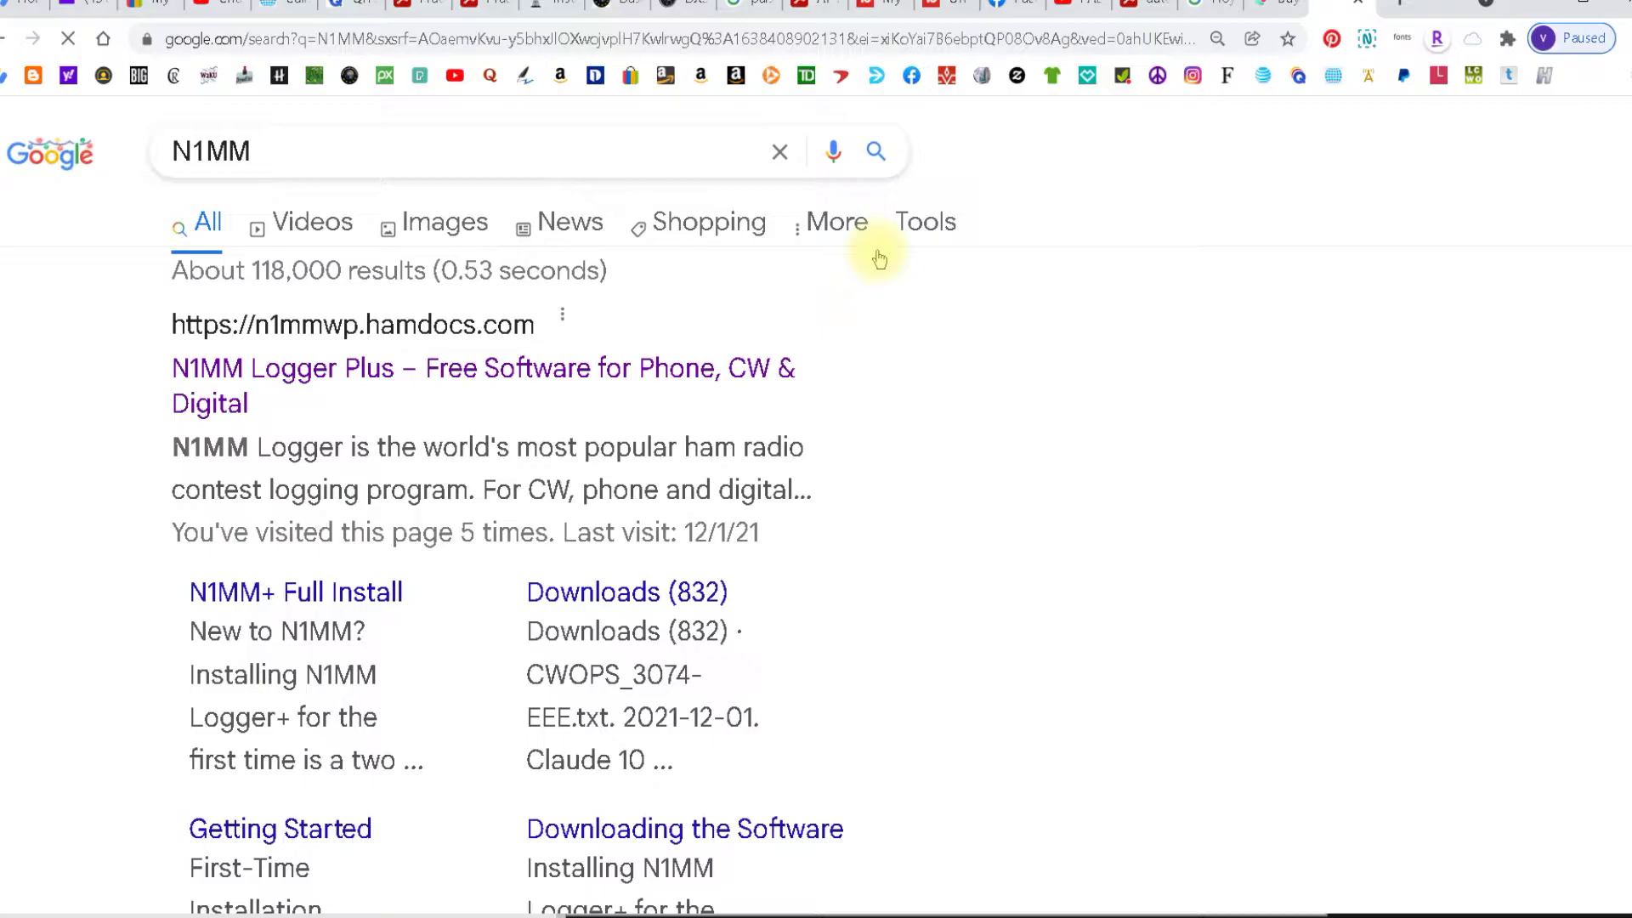
{"action": "left_click", "coordinate": [364, 373]}
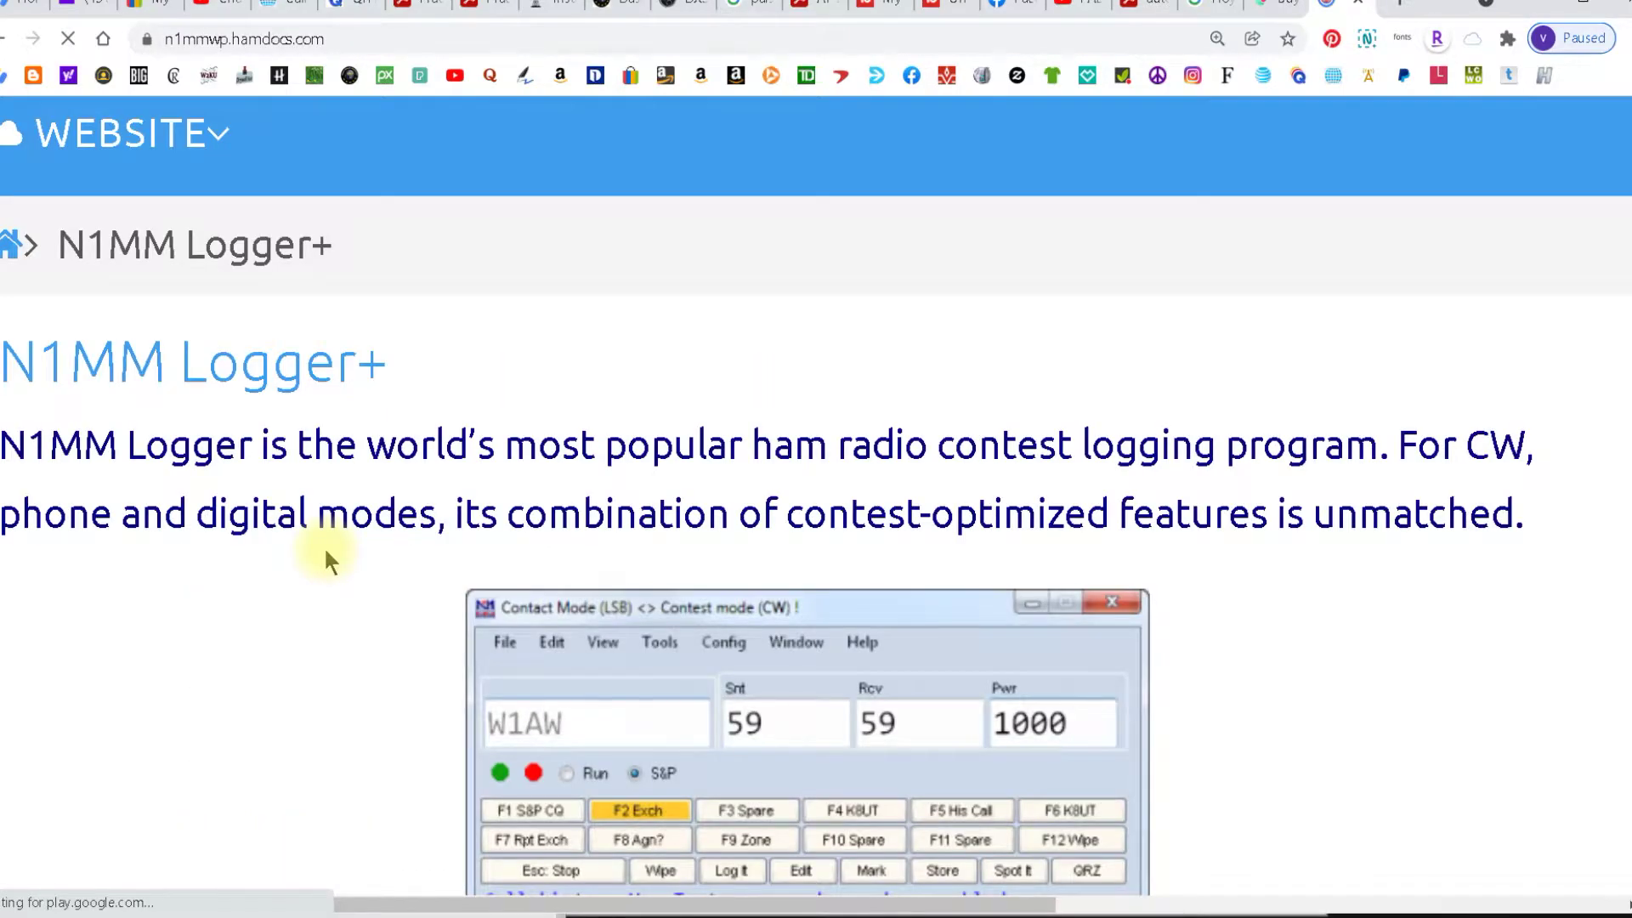
- Look over the N1MM Logger+ home page and locate the full install among the program file downloads
{"action": "scroll", "coordinate": [323, 546], "scroll_direction": "up", "scroll_amount": 4}
{"action": "mouse_move", "coordinate": [294, 335]}
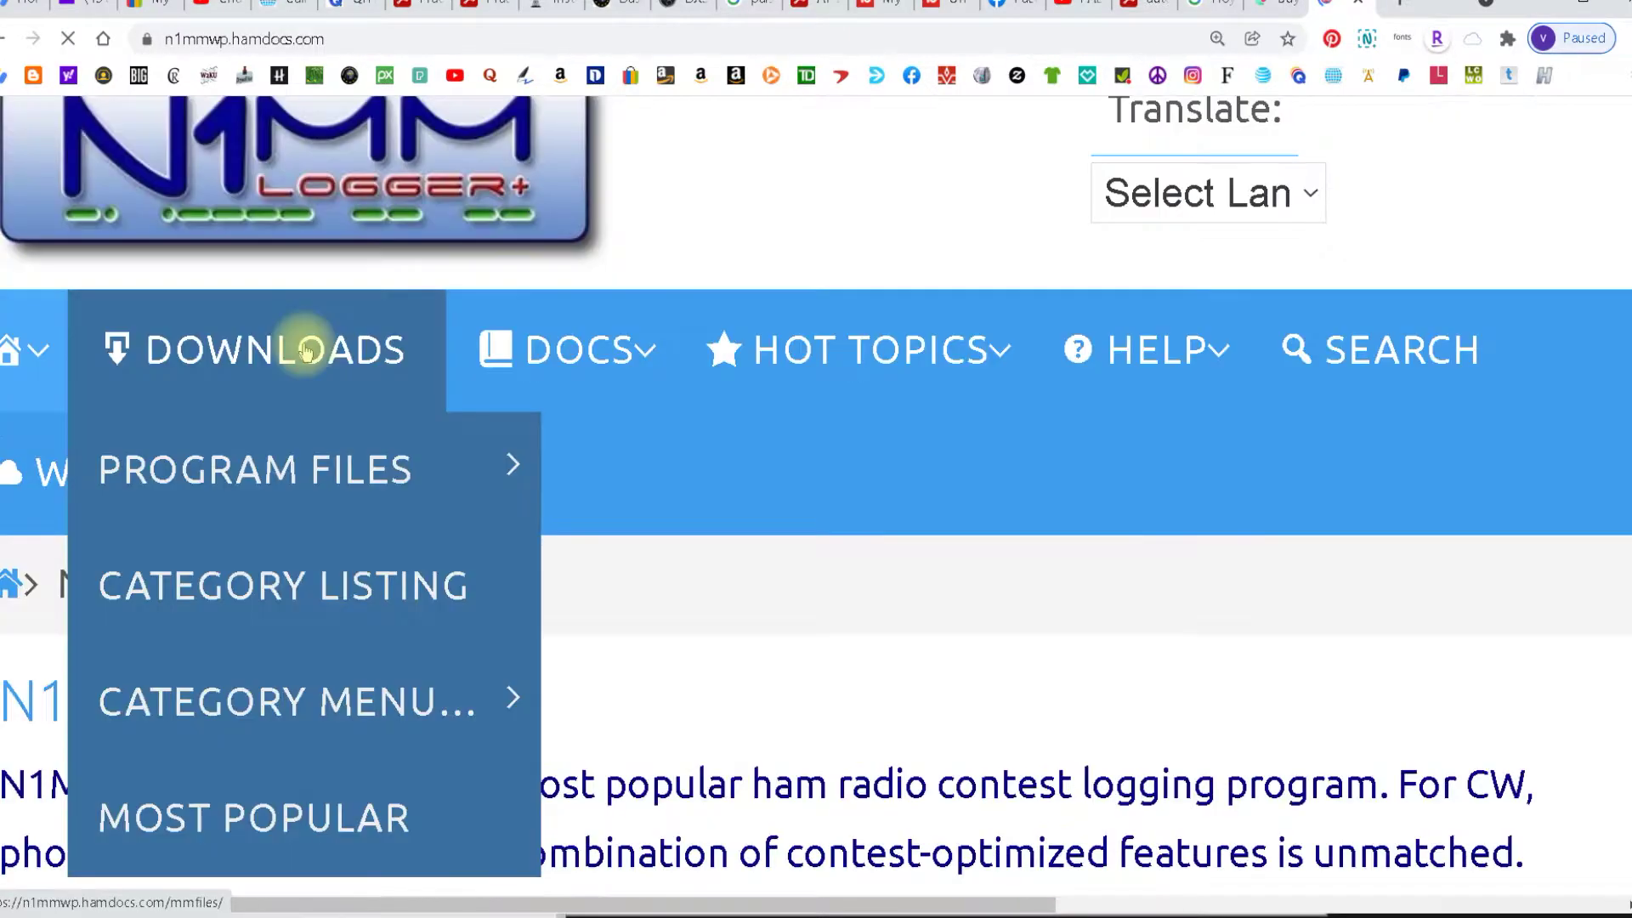
{"action": "scroll", "coordinate": [348, 533], "scroll_direction": "down", "scroll_amount": 5}
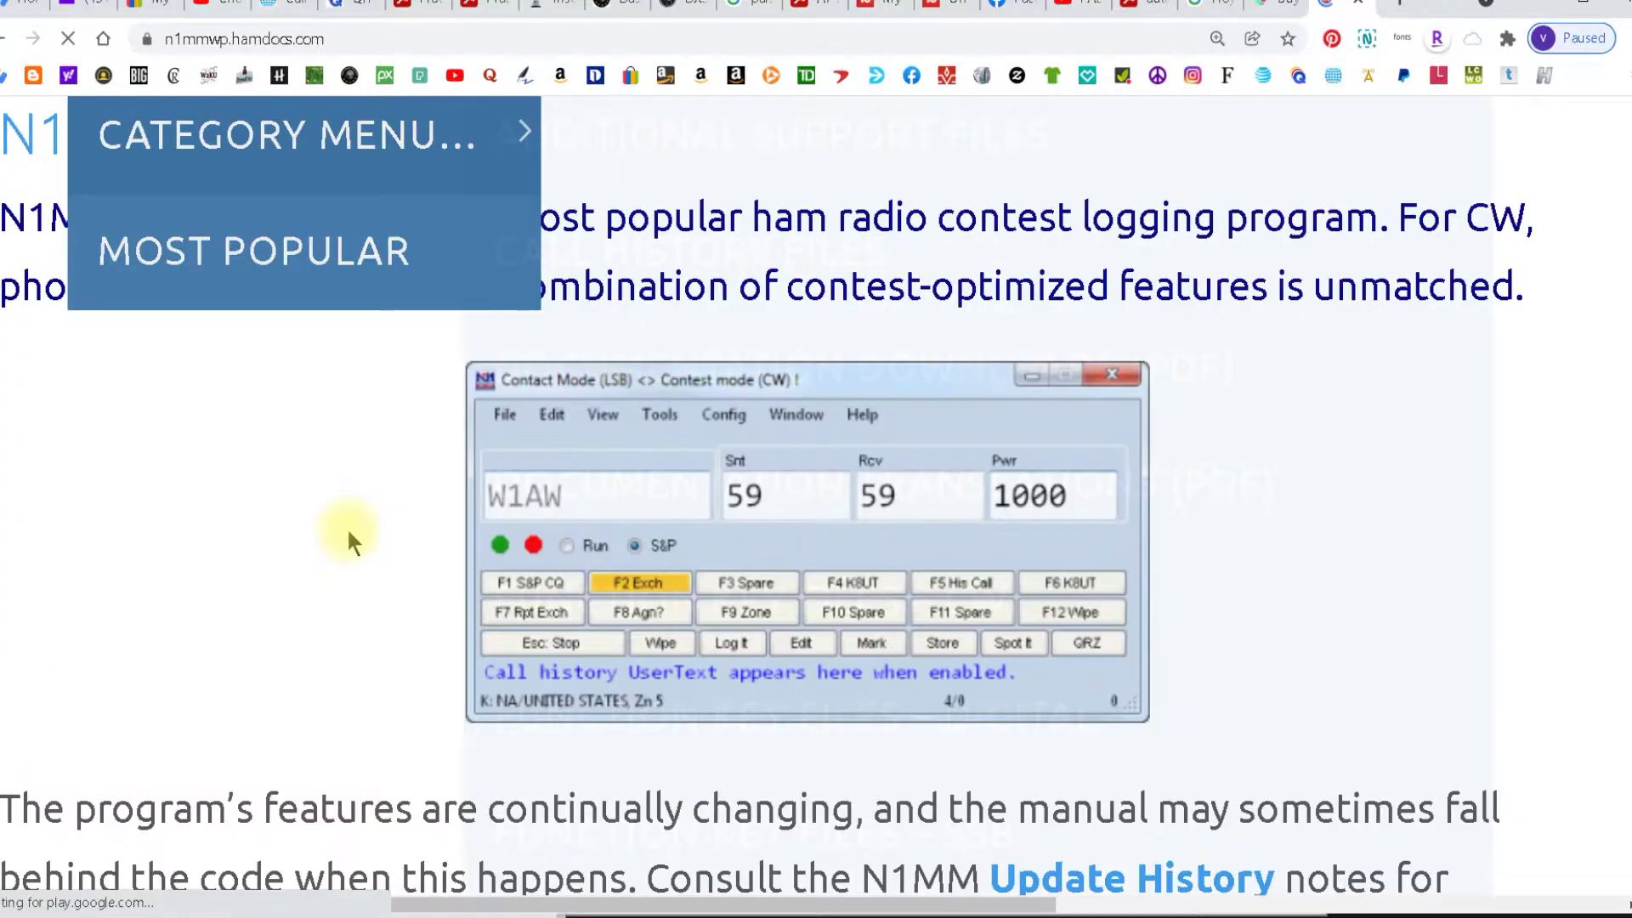
{"action": "scroll", "coordinate": [348, 534], "scroll_direction": "down", "scroll_amount": 7}
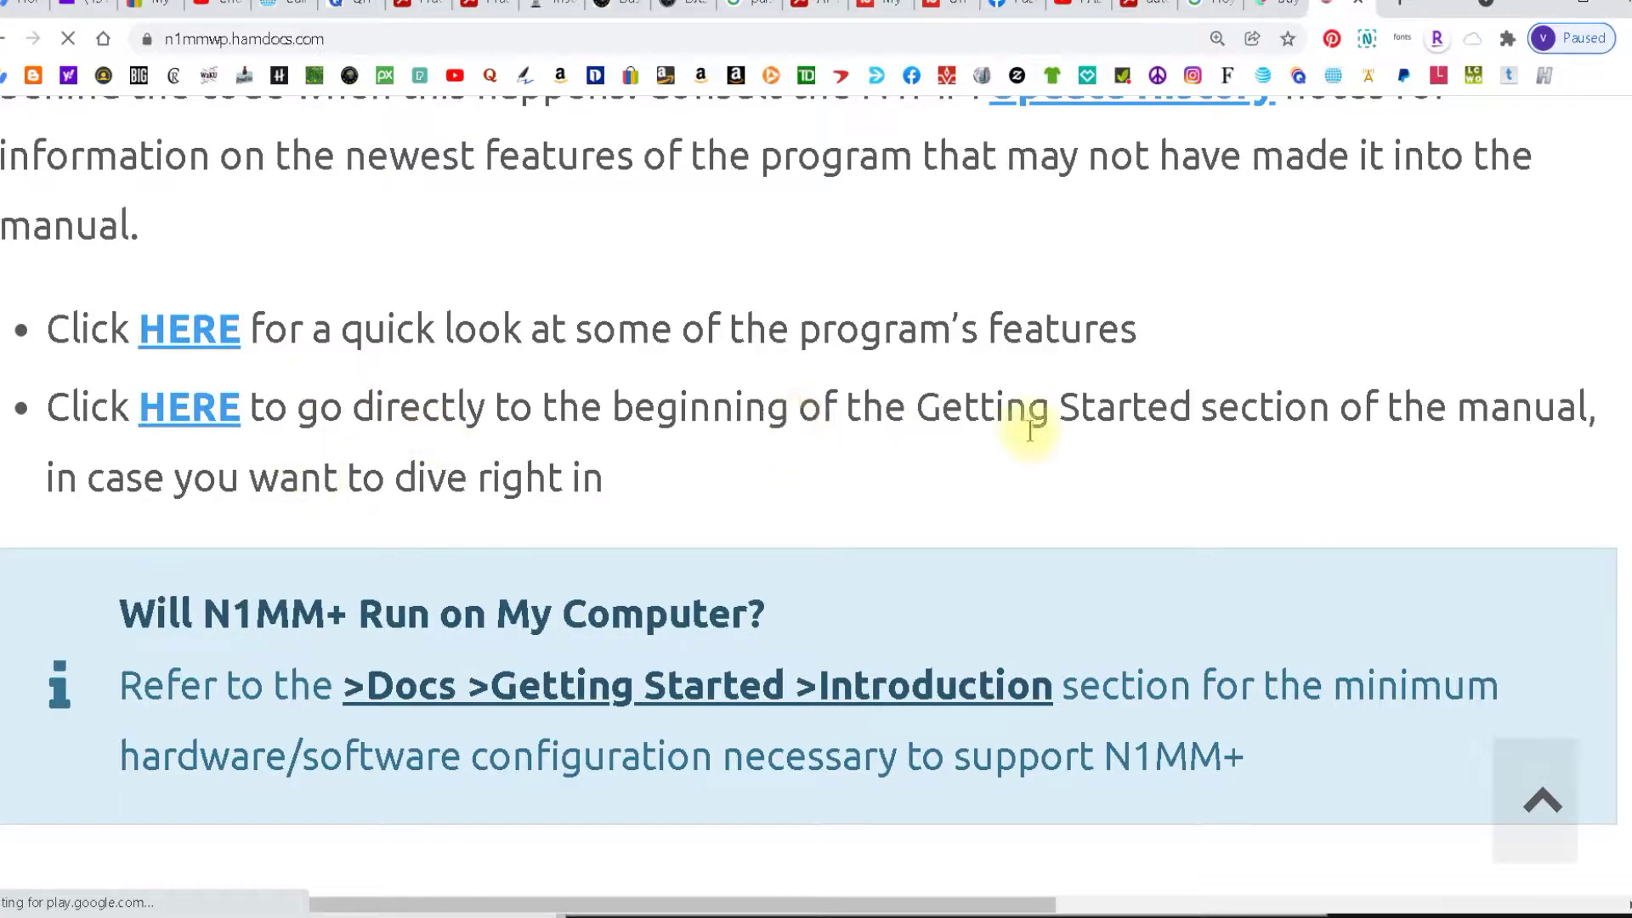
{"action": "scroll", "coordinate": [248, 470], "scroll_direction": "up", "scroll_amount": 15}
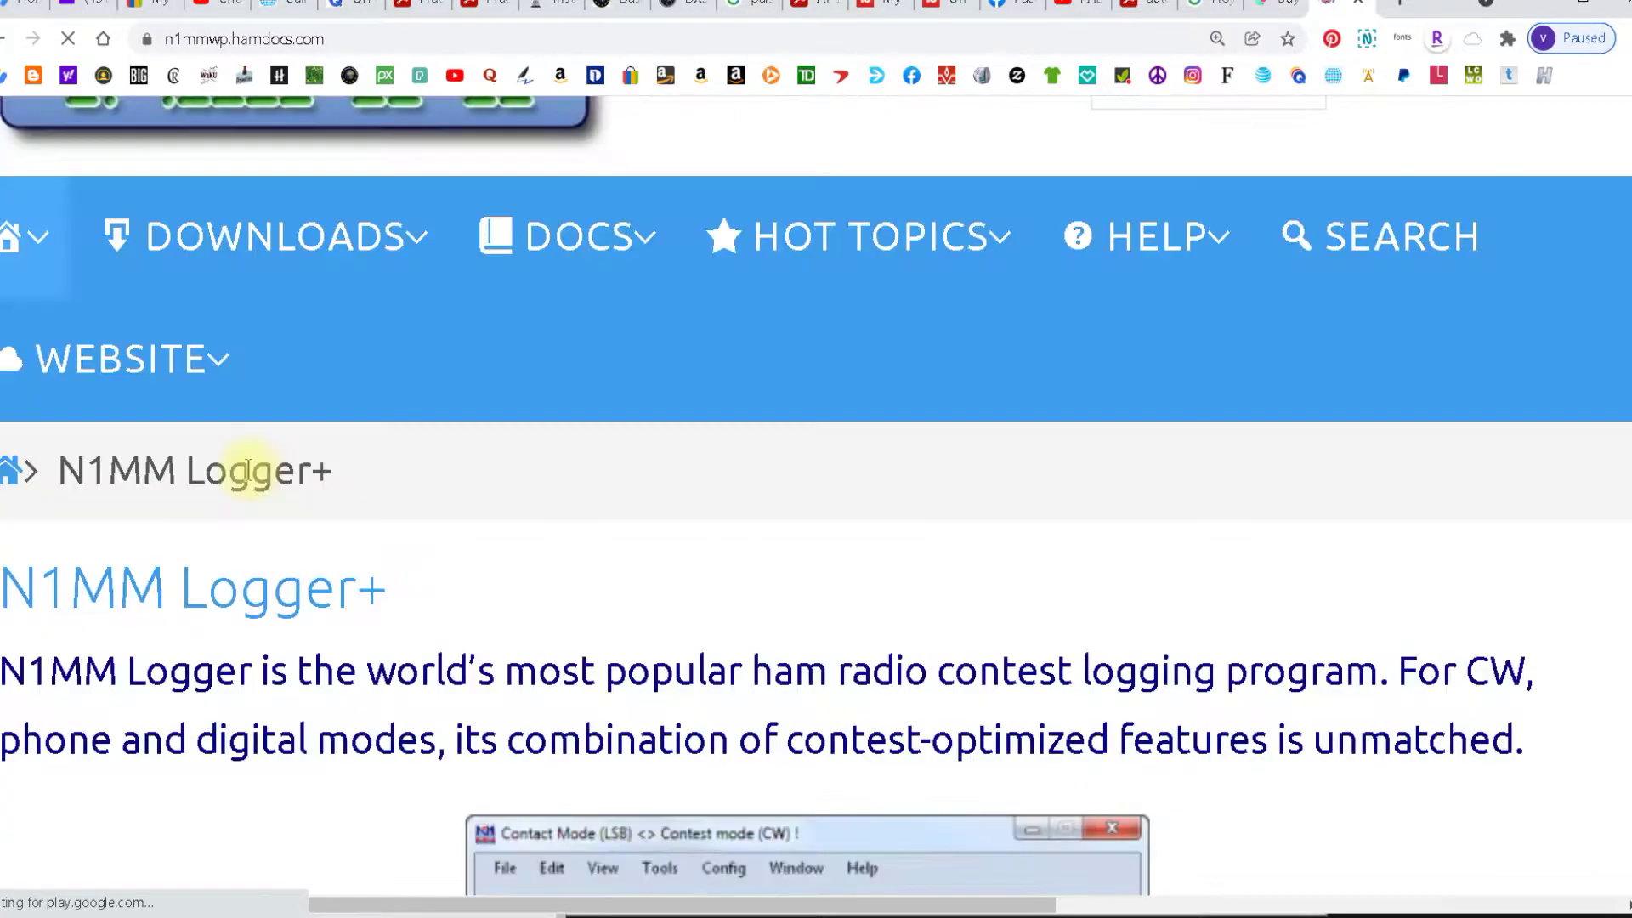
{"action": "scroll", "coordinate": [249, 470], "scroll_direction": "up", "scroll_amount": 3}
{"action": "mouse_move", "coordinate": [208, 466]}
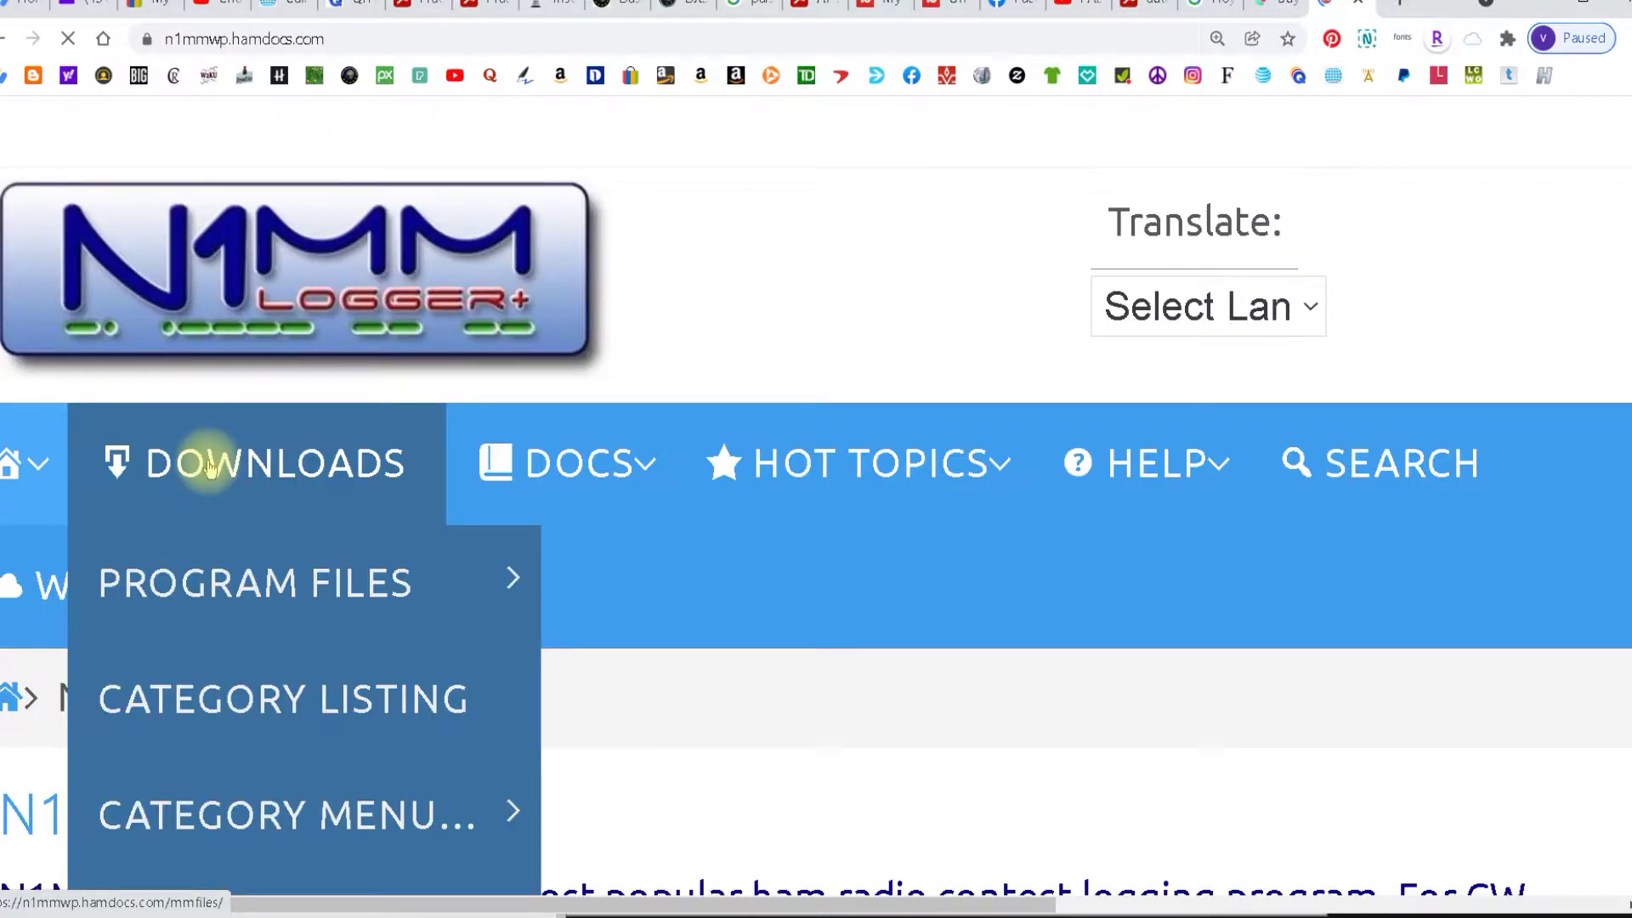
{"action": "mouse_move", "coordinate": [223, 563]}
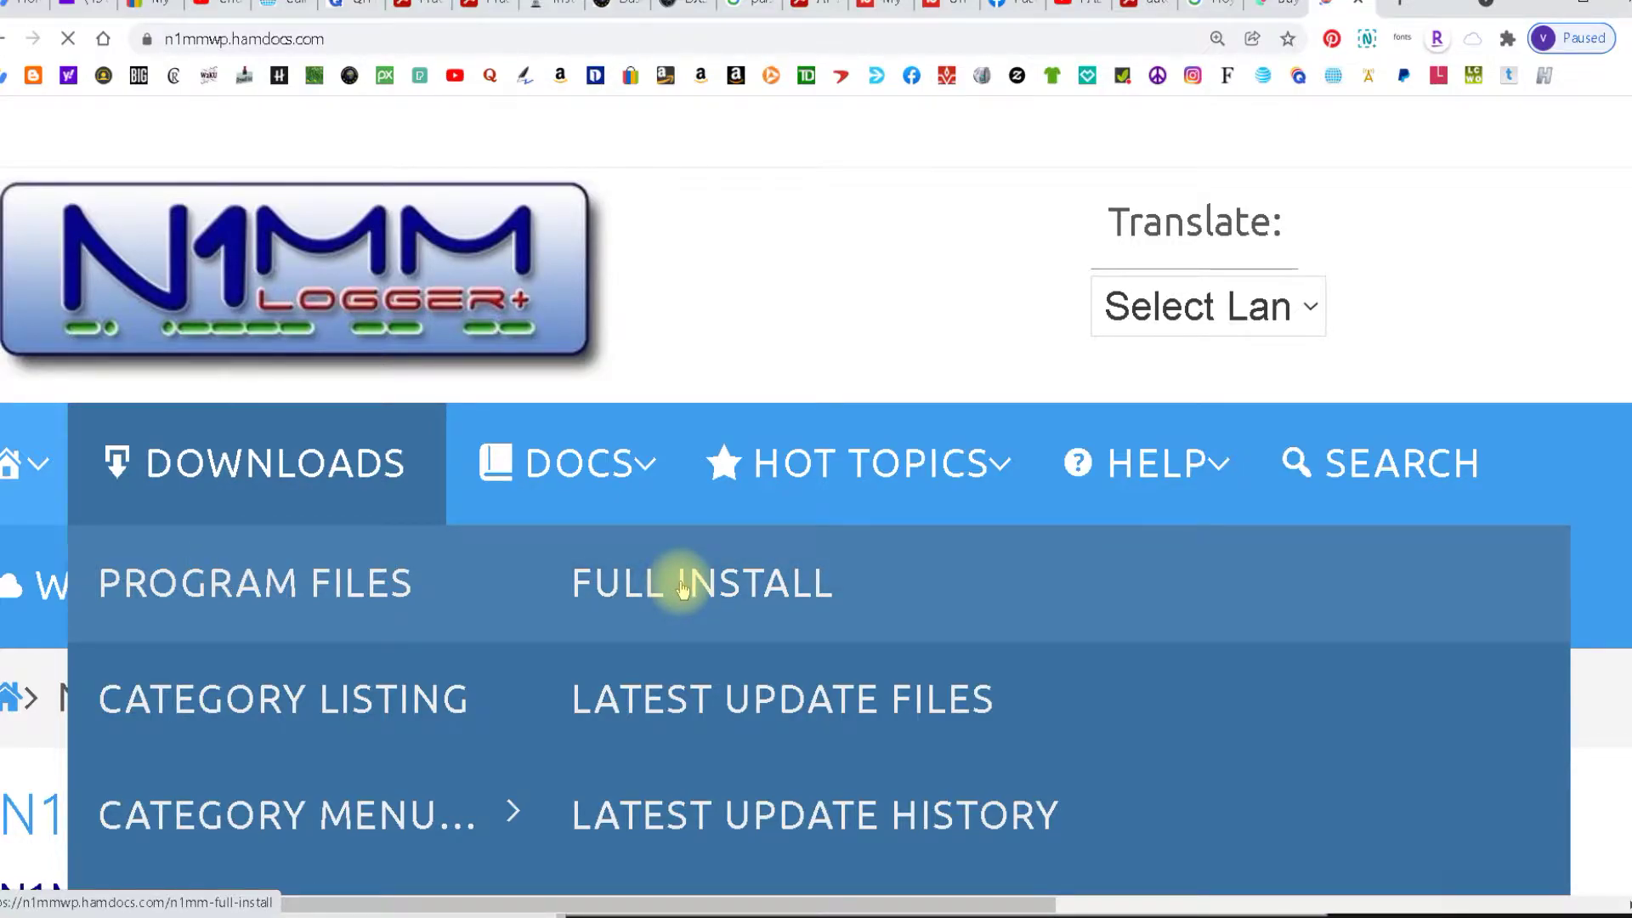
- Switch to N1MM Logger+ and review the windows it can open, including the multiplier types
{"action": "left_click", "coordinate": [1198, 897]}
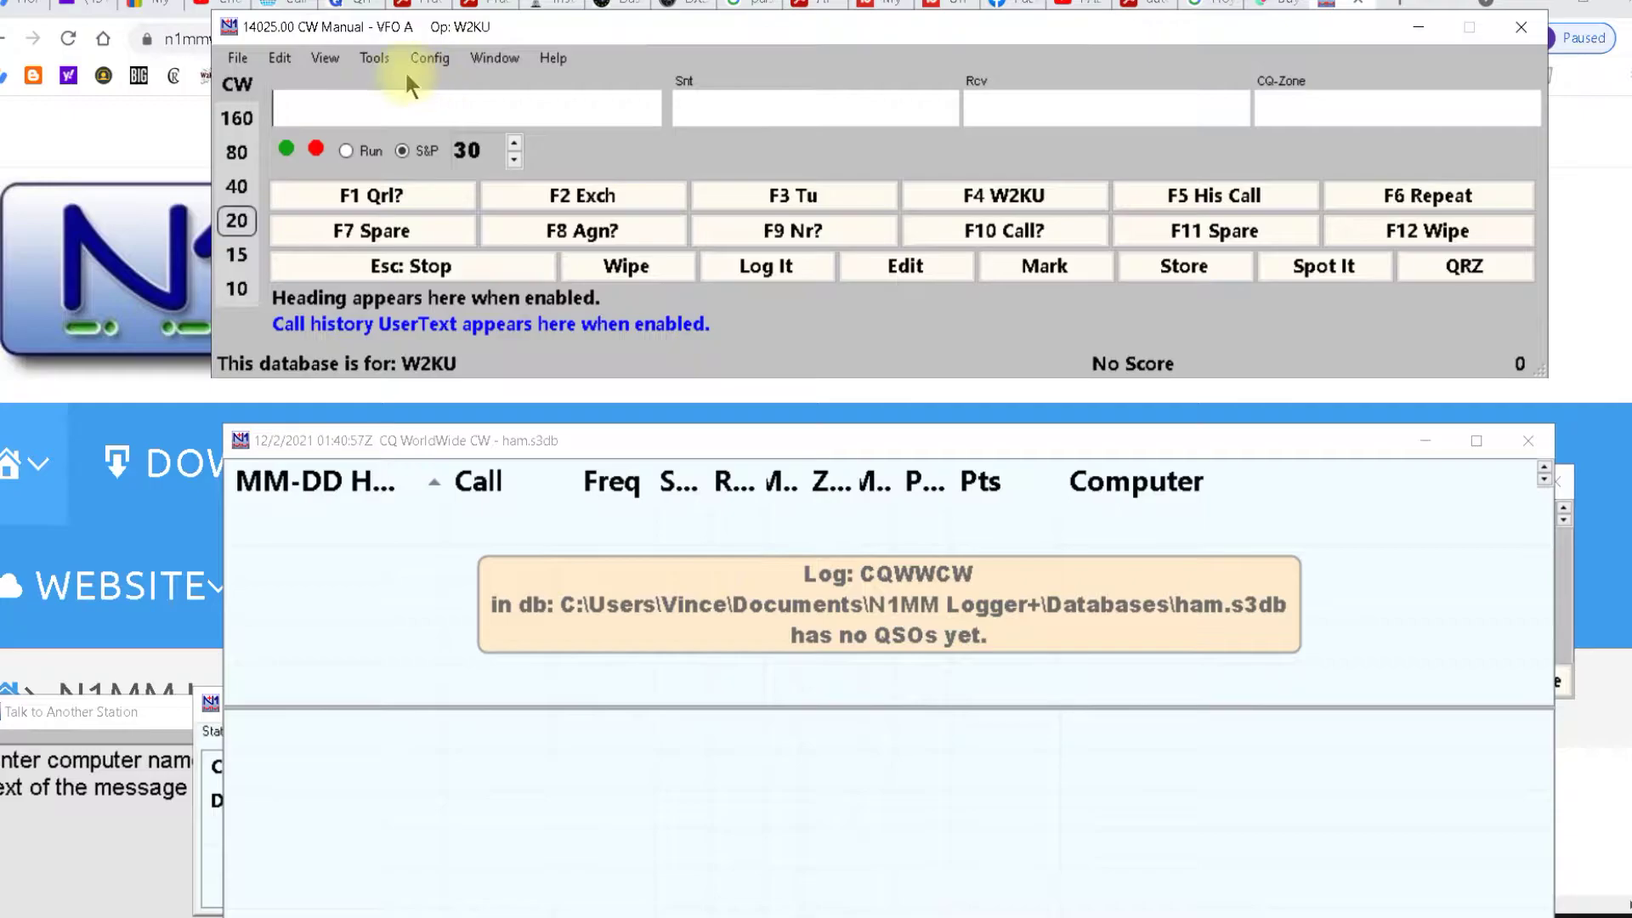
{"action": "left_click", "coordinate": [495, 58]}
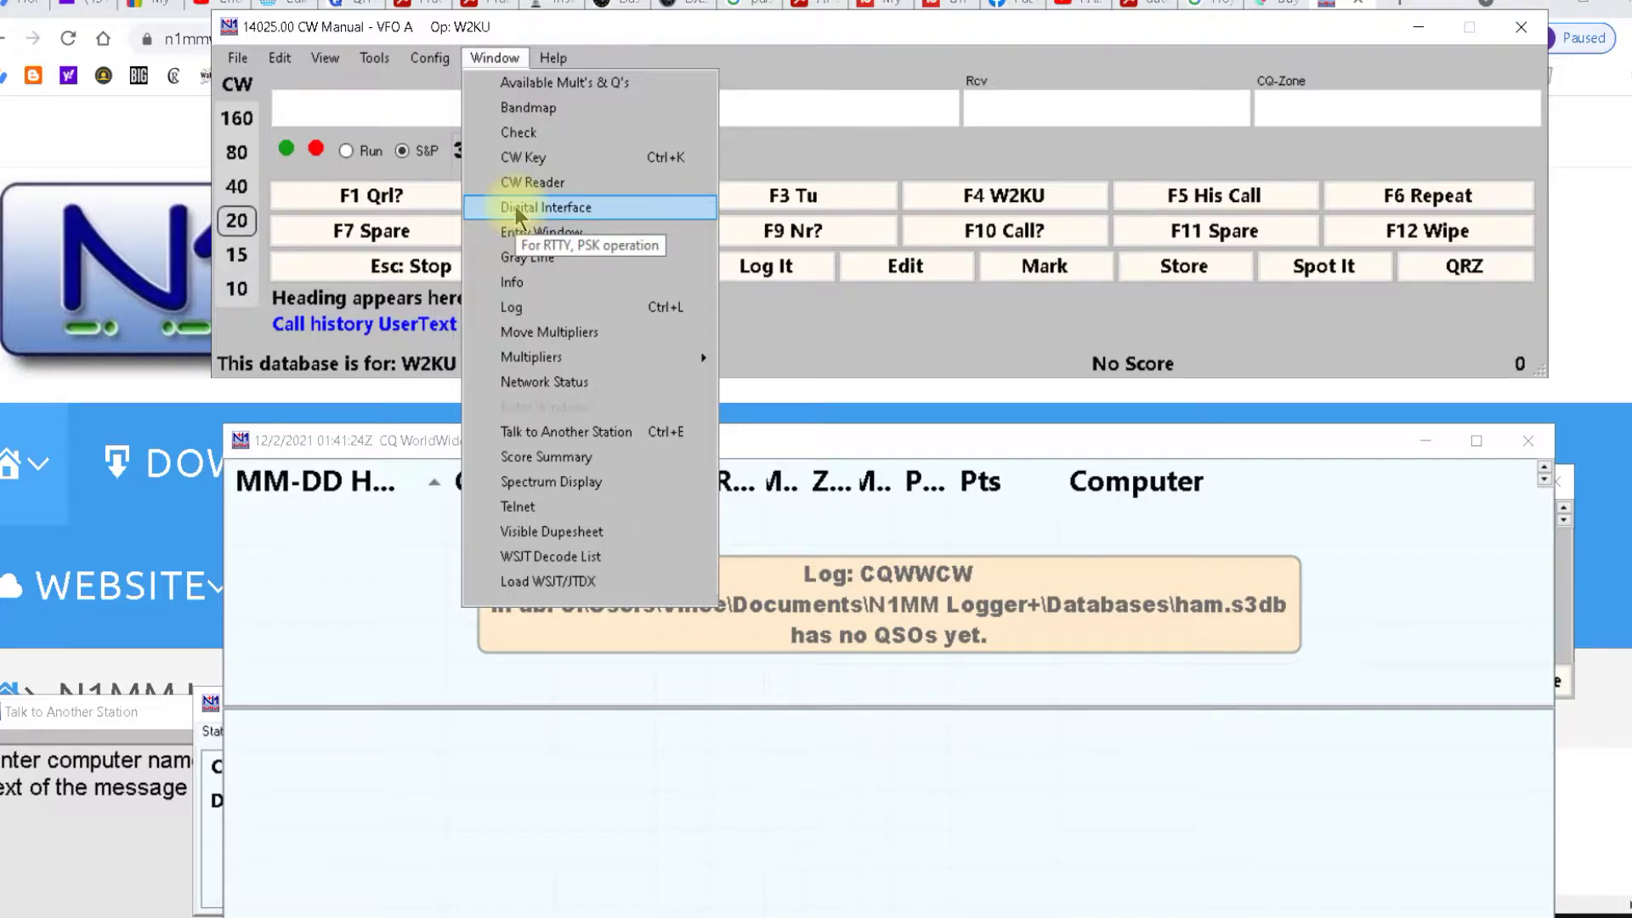
{"action": "mouse_move", "coordinate": [520, 358]}
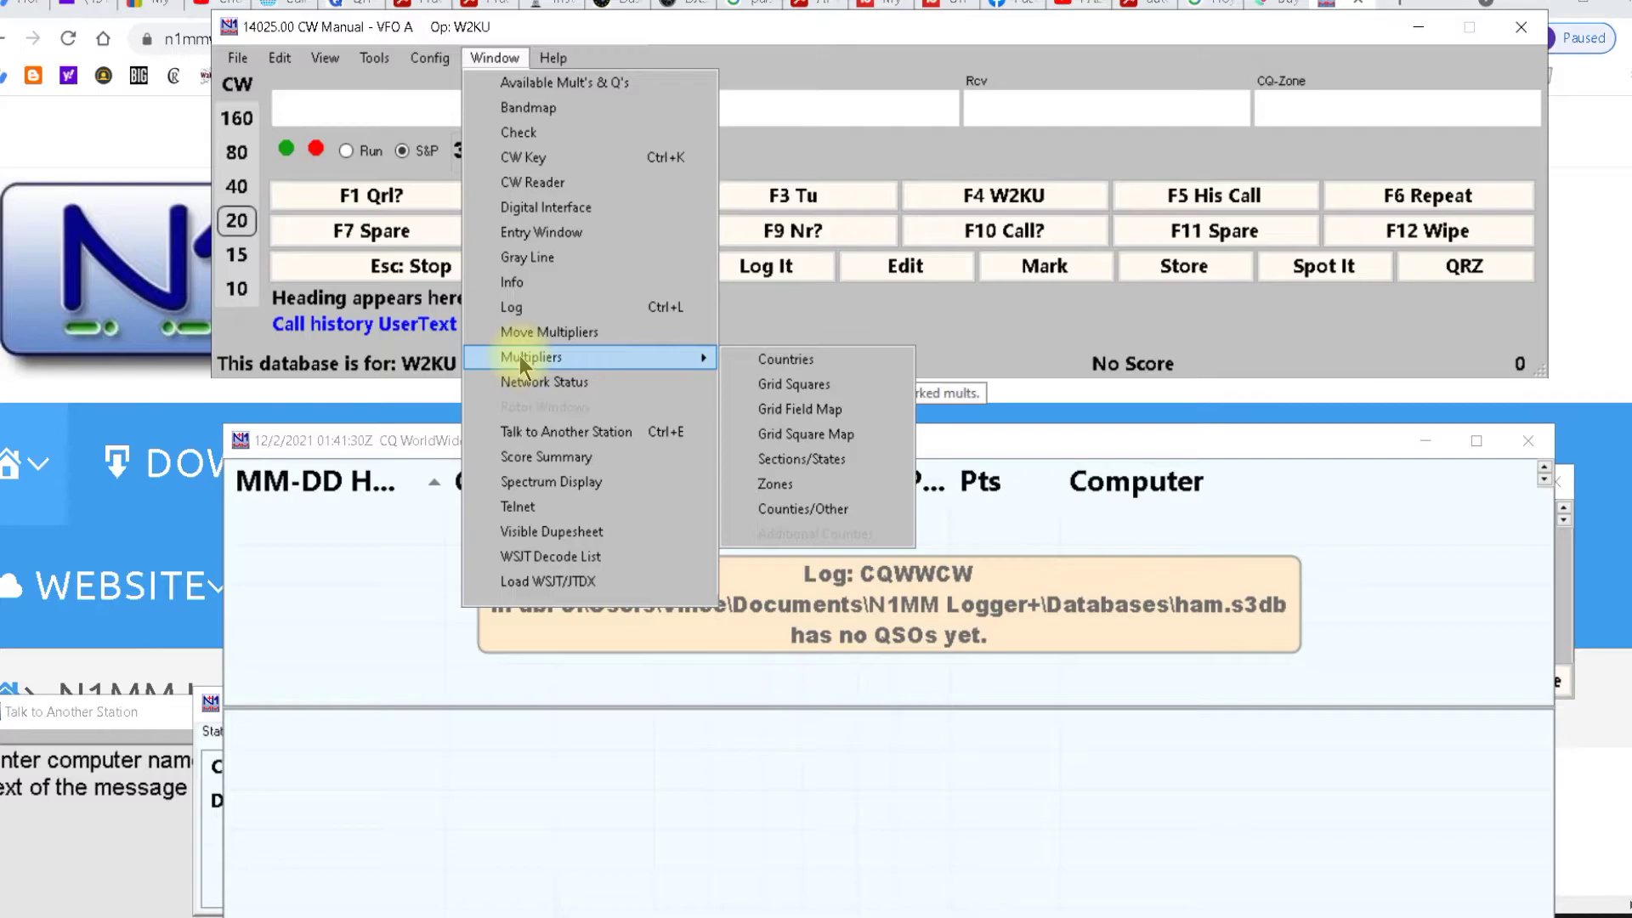
{"action": "left_click", "coordinate": [272, 115]}
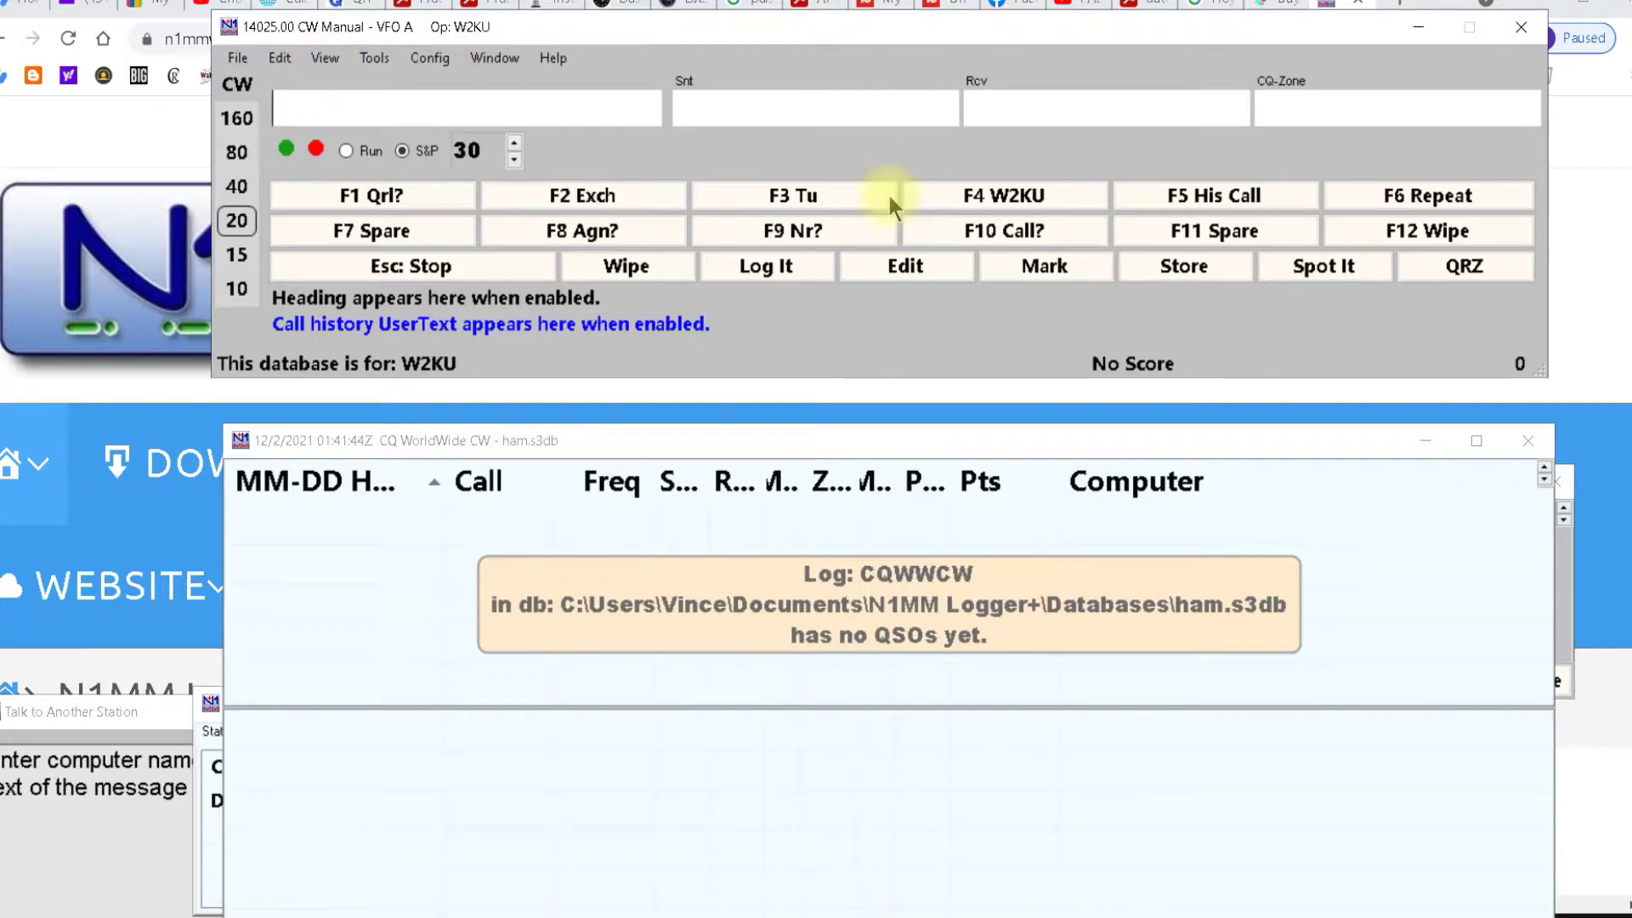
- Move the CQ WorldWide CW log window up directly beneath the entry window
{"action": "left_click", "coordinate": [838, 440]}
{"action": "left_click_drag", "start_coordinate": [839, 437], "coordinate": [824, 390]}
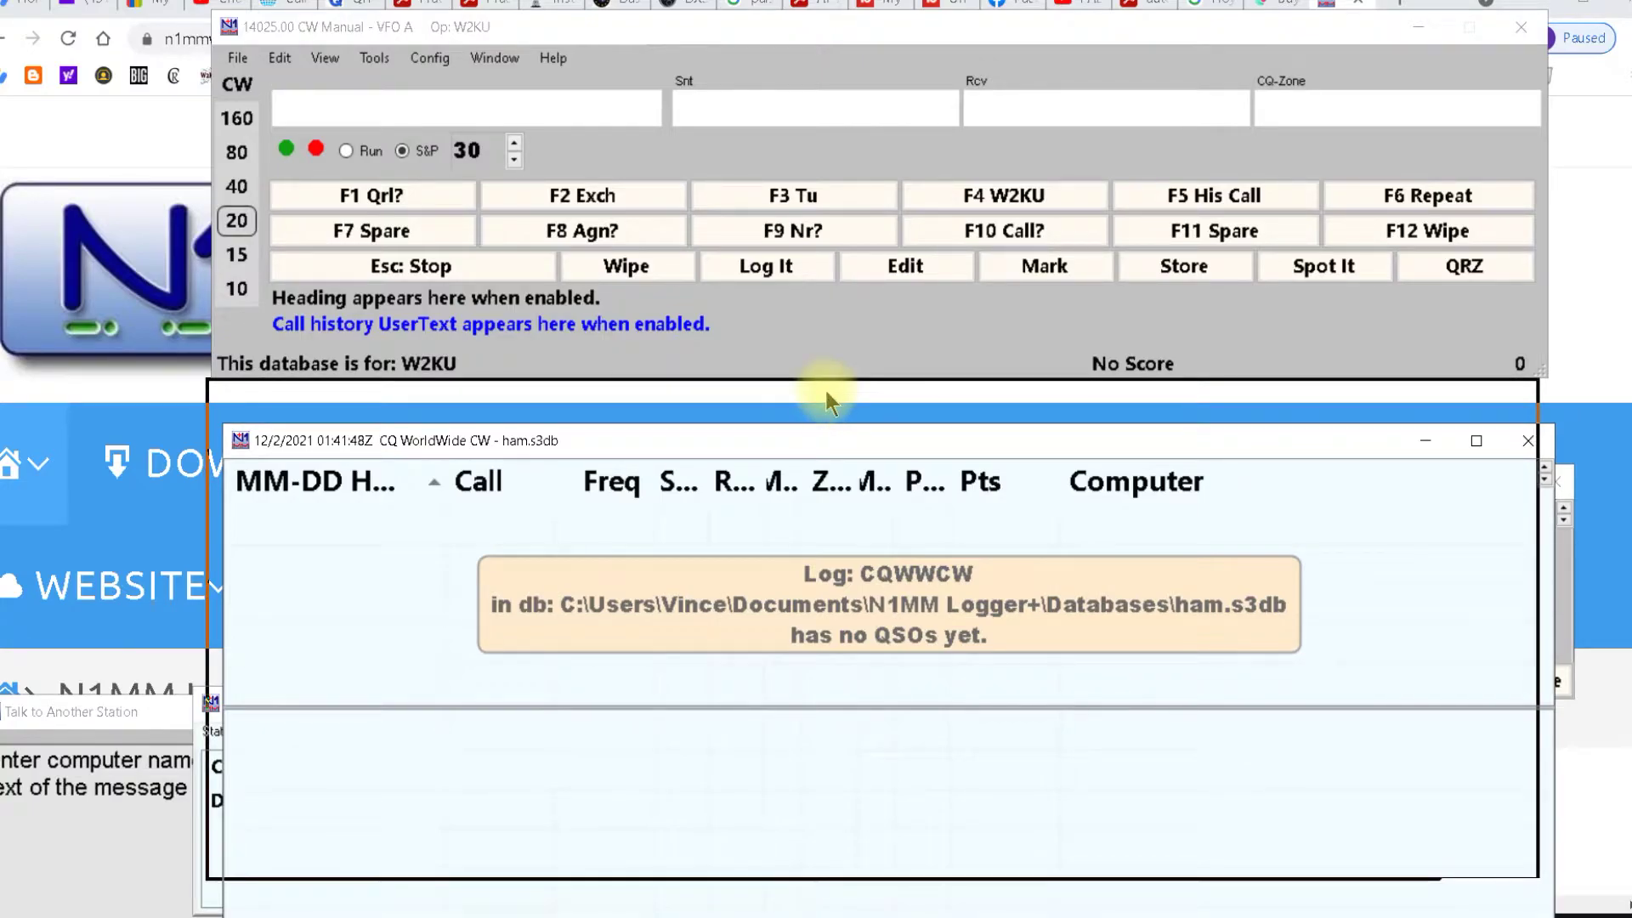
{"action": "left_click", "coordinate": [293, 99]}
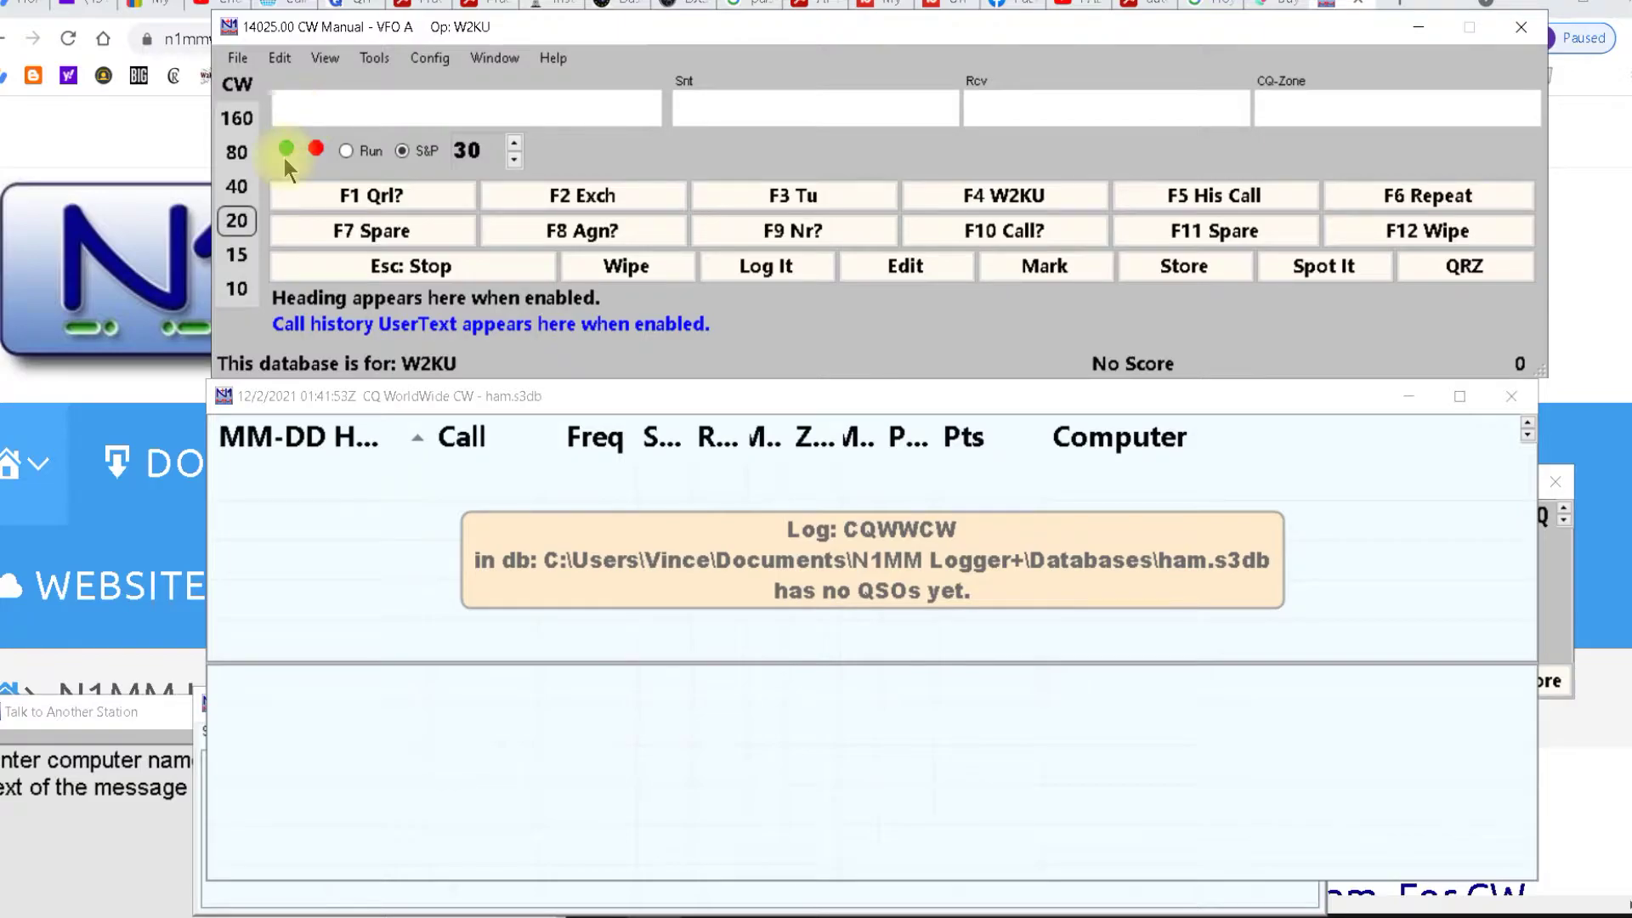
{"action": "type", "text": "A"}
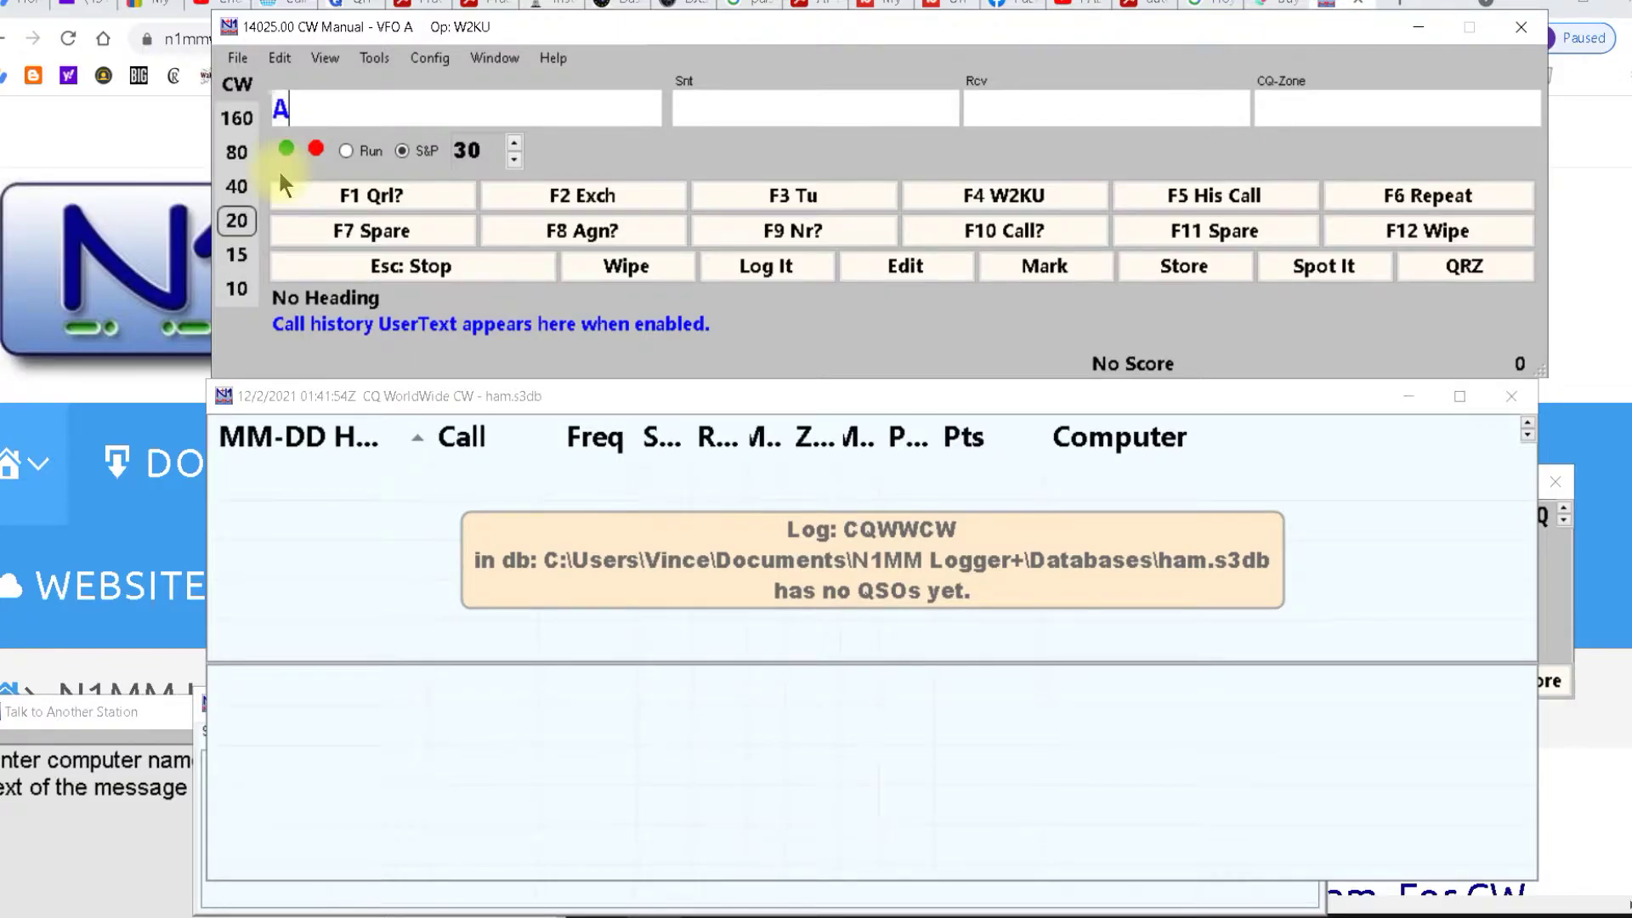
{"action": "type", "text": "G4E"}
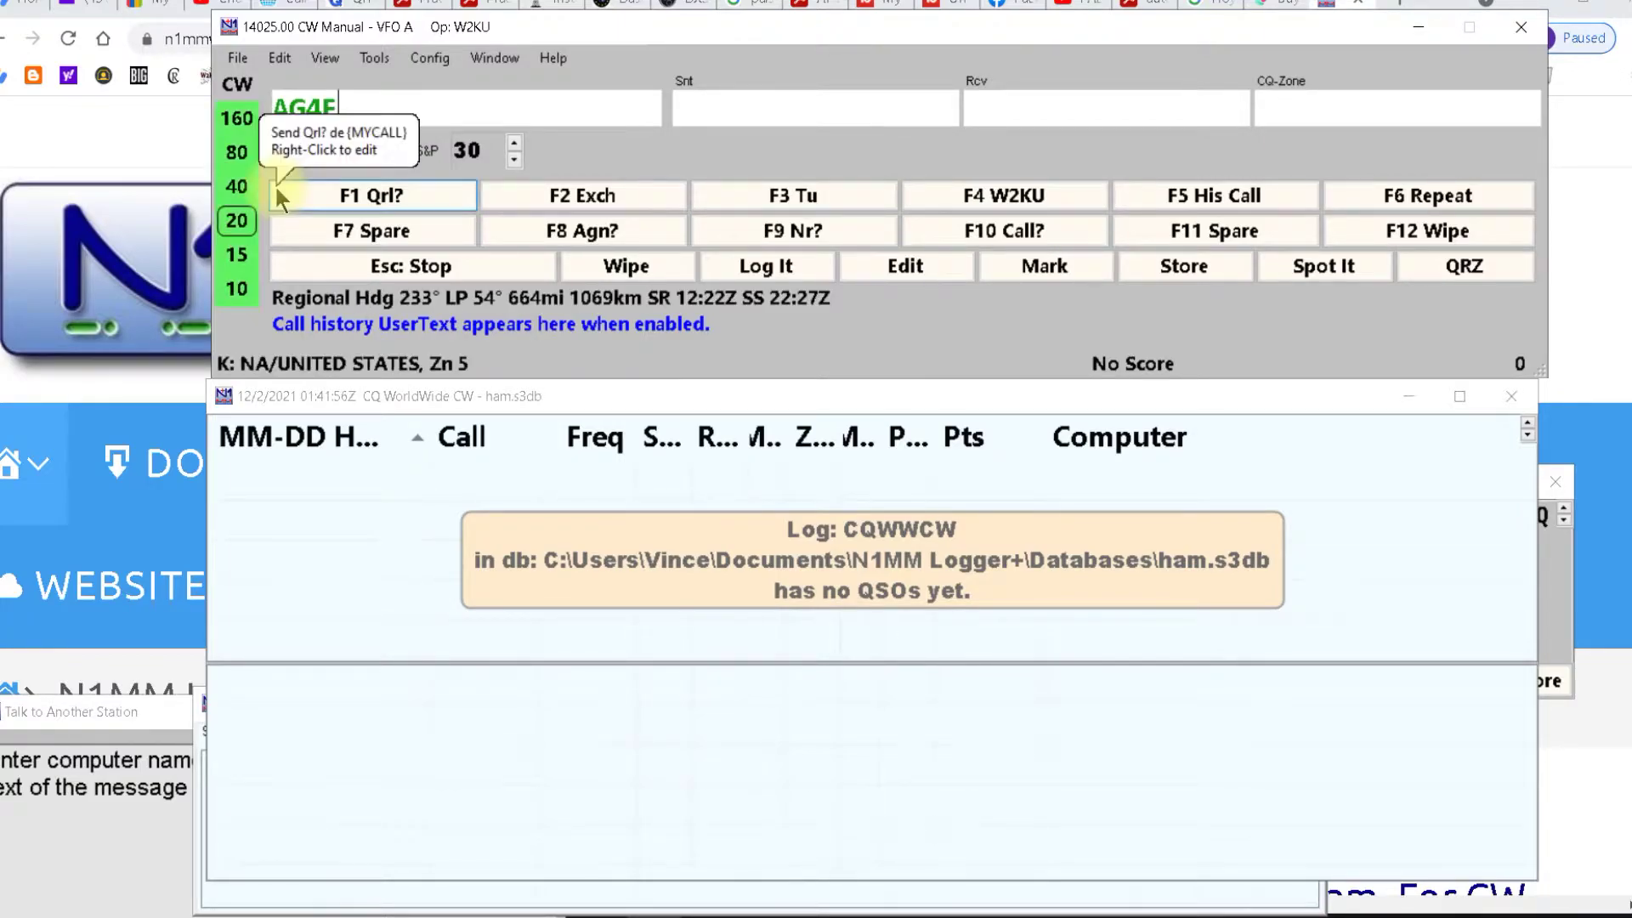
{"action": "type", "text": "A"}
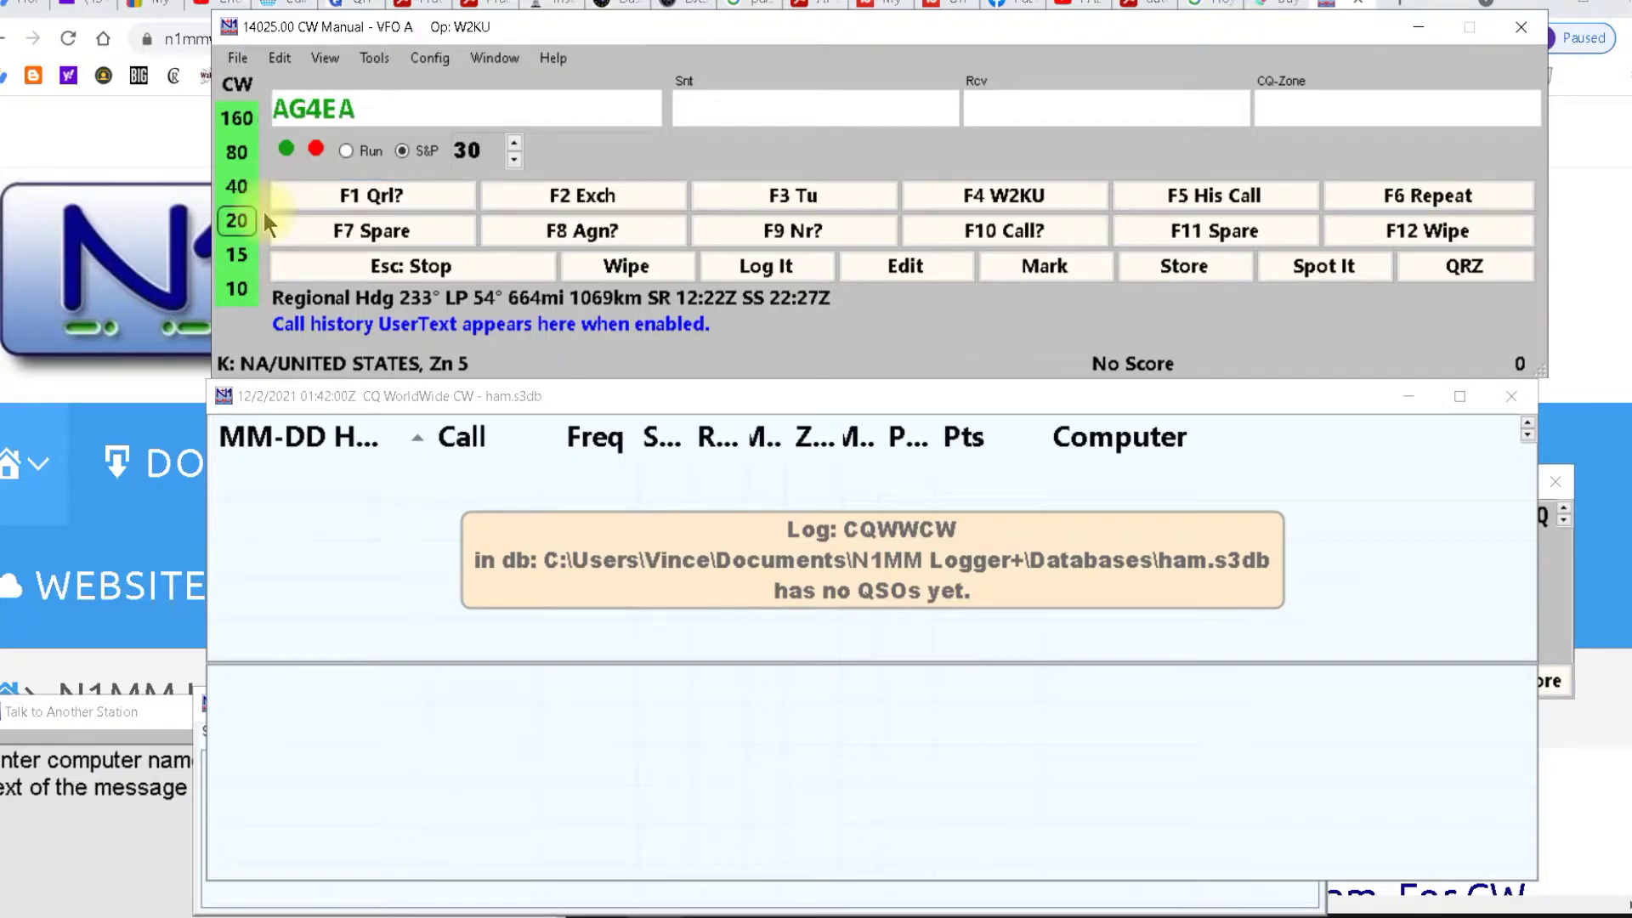
{"action": "key", "text": "space"}
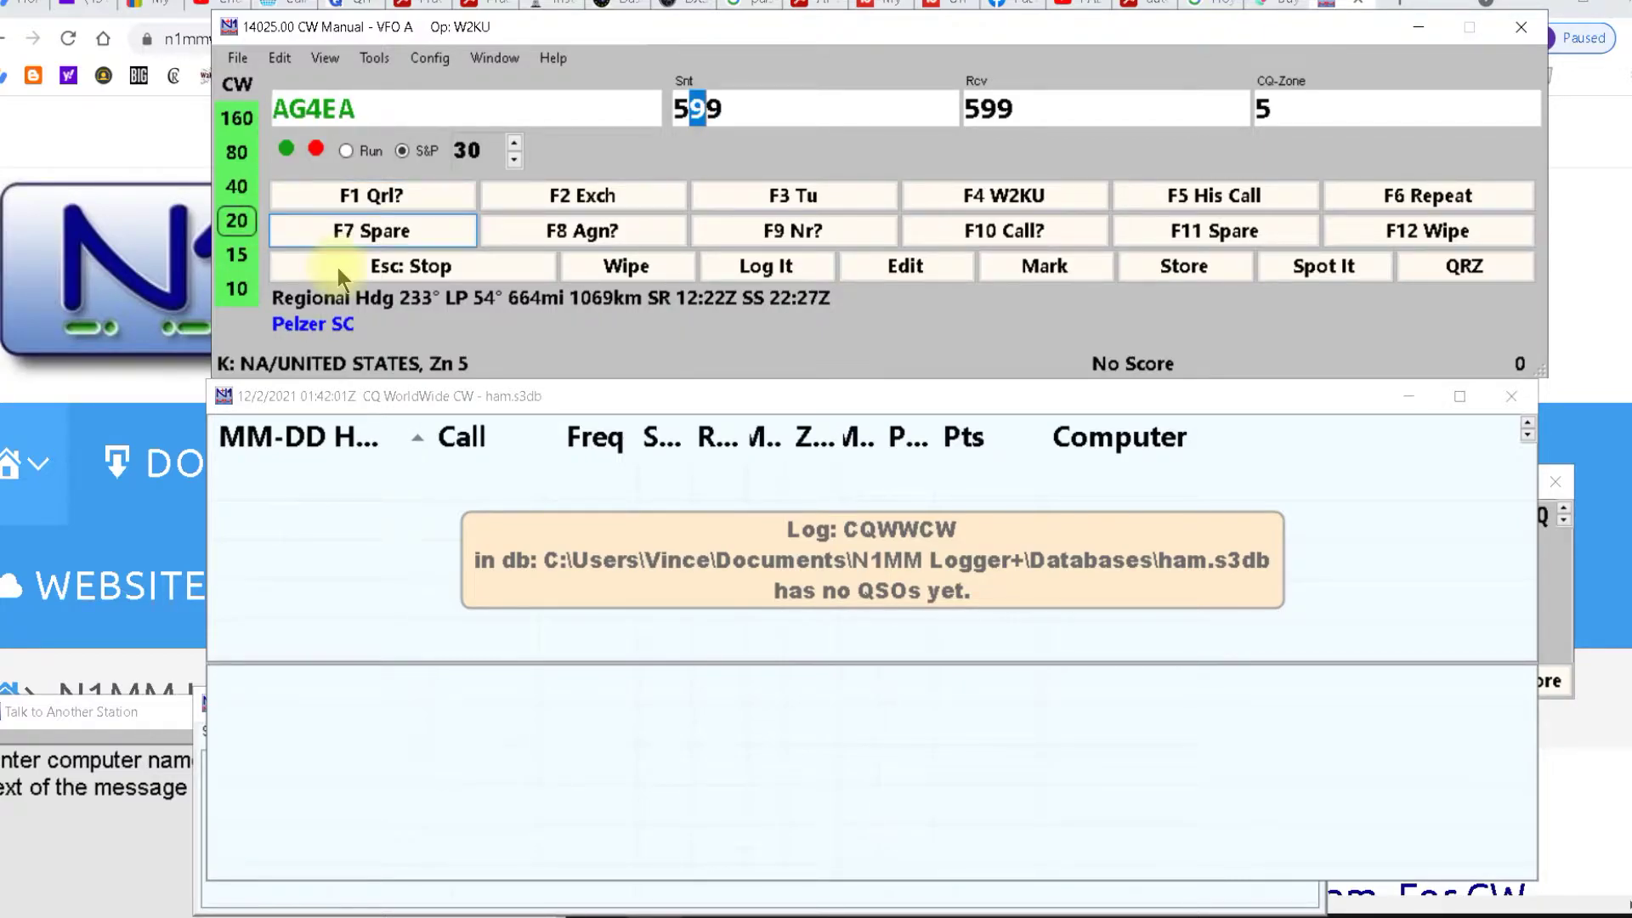
{"action": "left_click", "coordinate": [696, 109]}
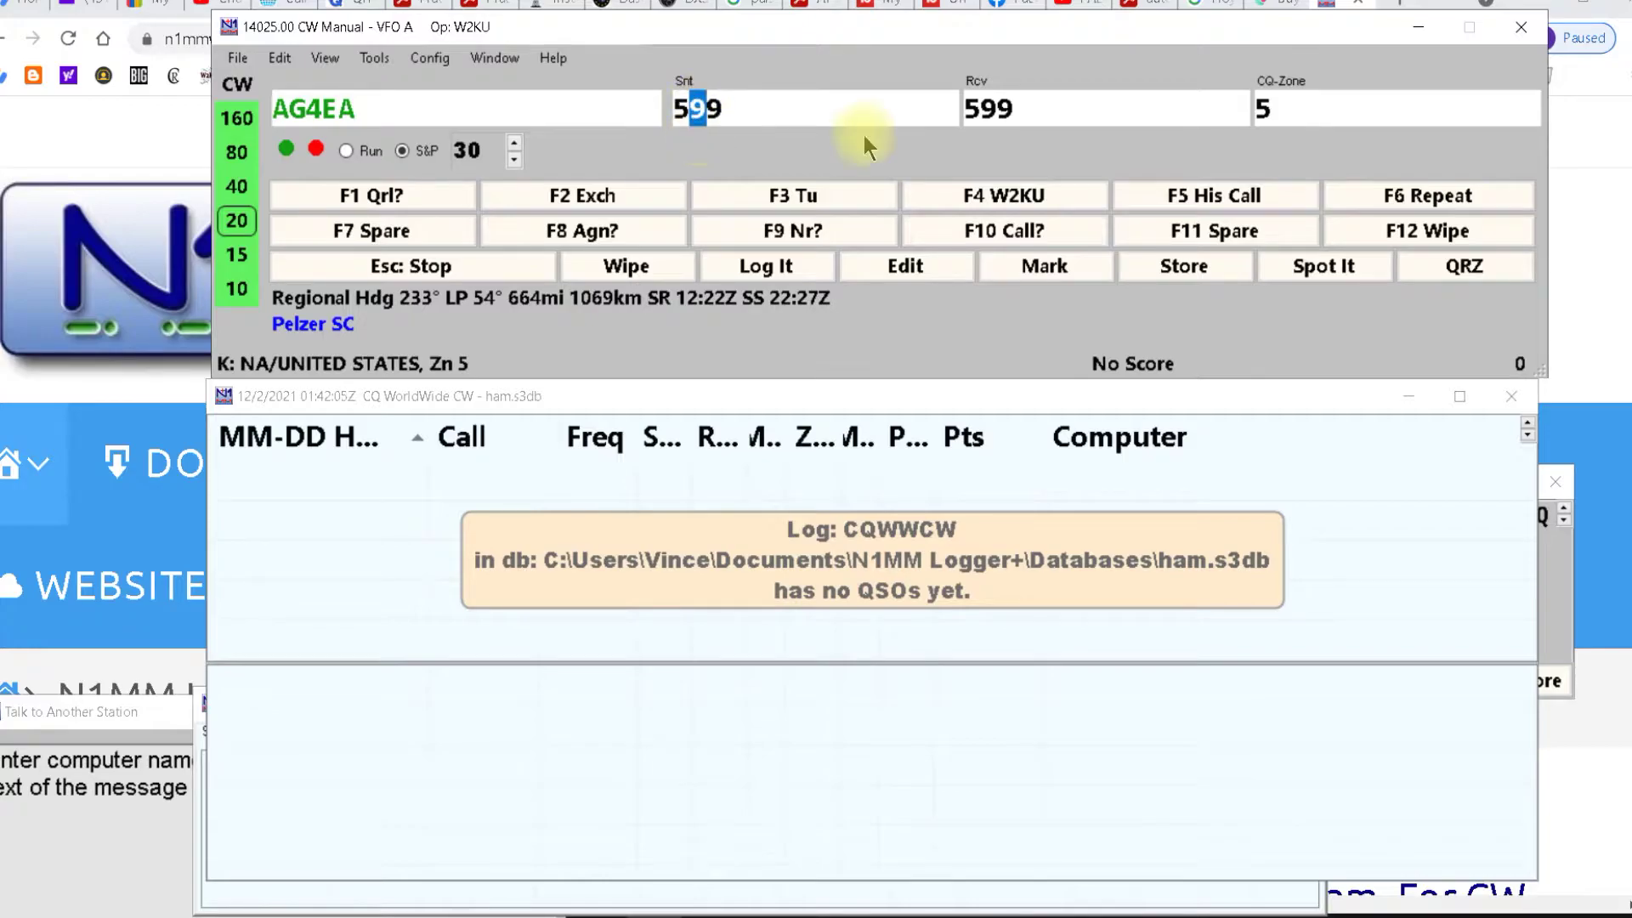
{"action": "left_click", "coordinate": [988, 108]}
{"action": "left_click", "coordinate": [1280, 109]}
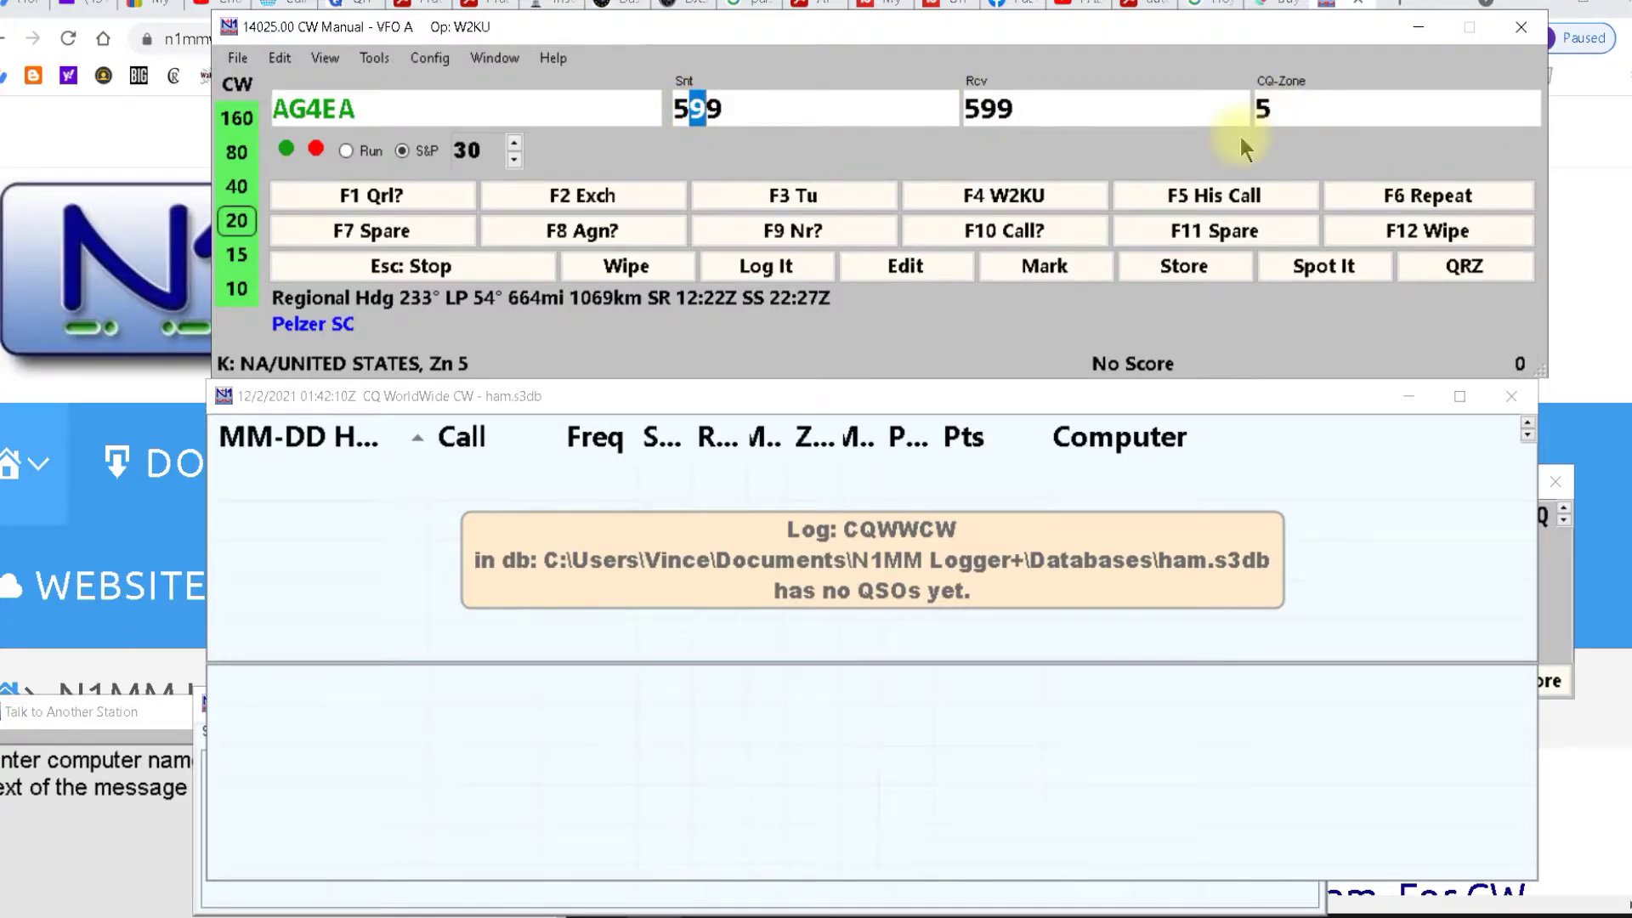
{"action": "key", "text": "Return"}
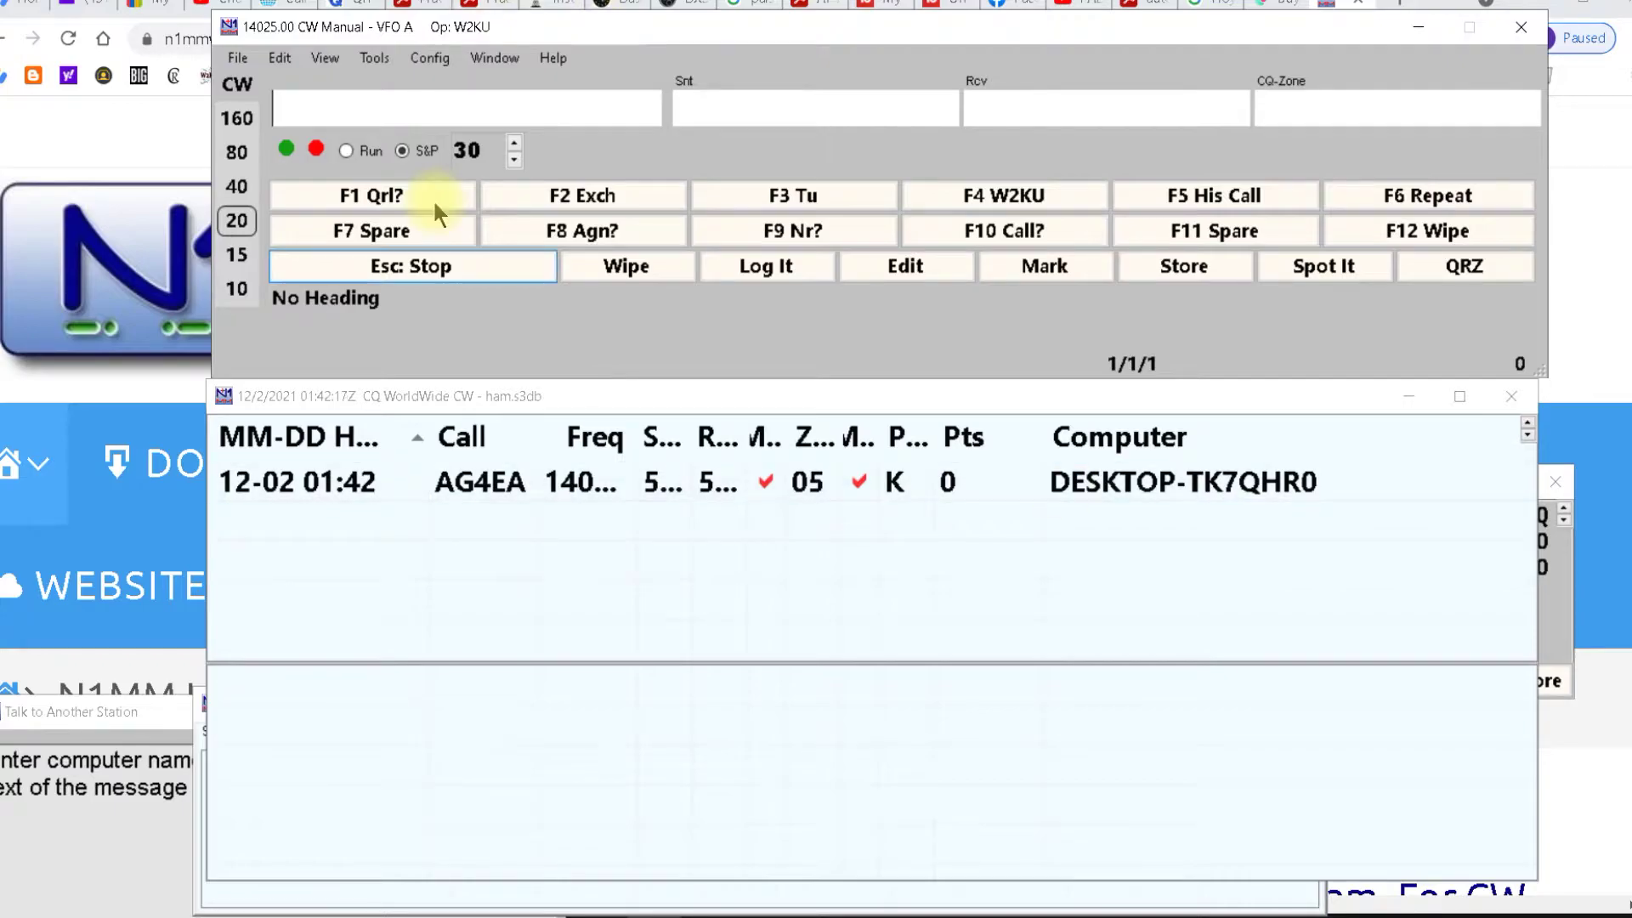
- Start a new log in the ham.s3db database and browse the contest types available for it
{"action": "left_click", "coordinate": [237, 58]}
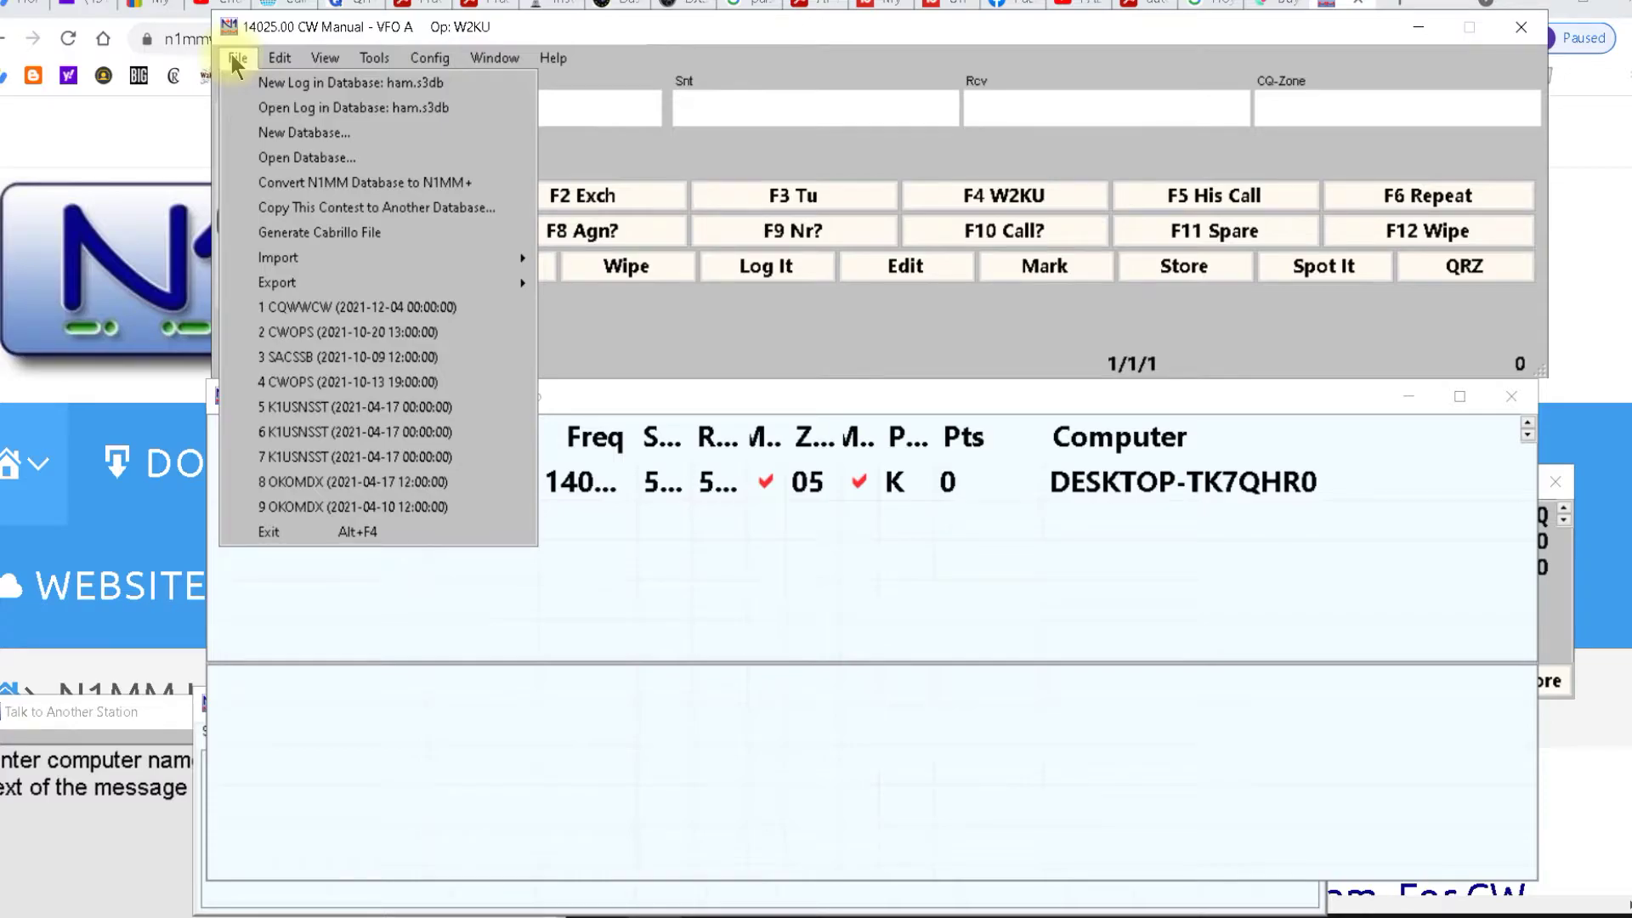
{"action": "left_click", "coordinate": [289, 83]}
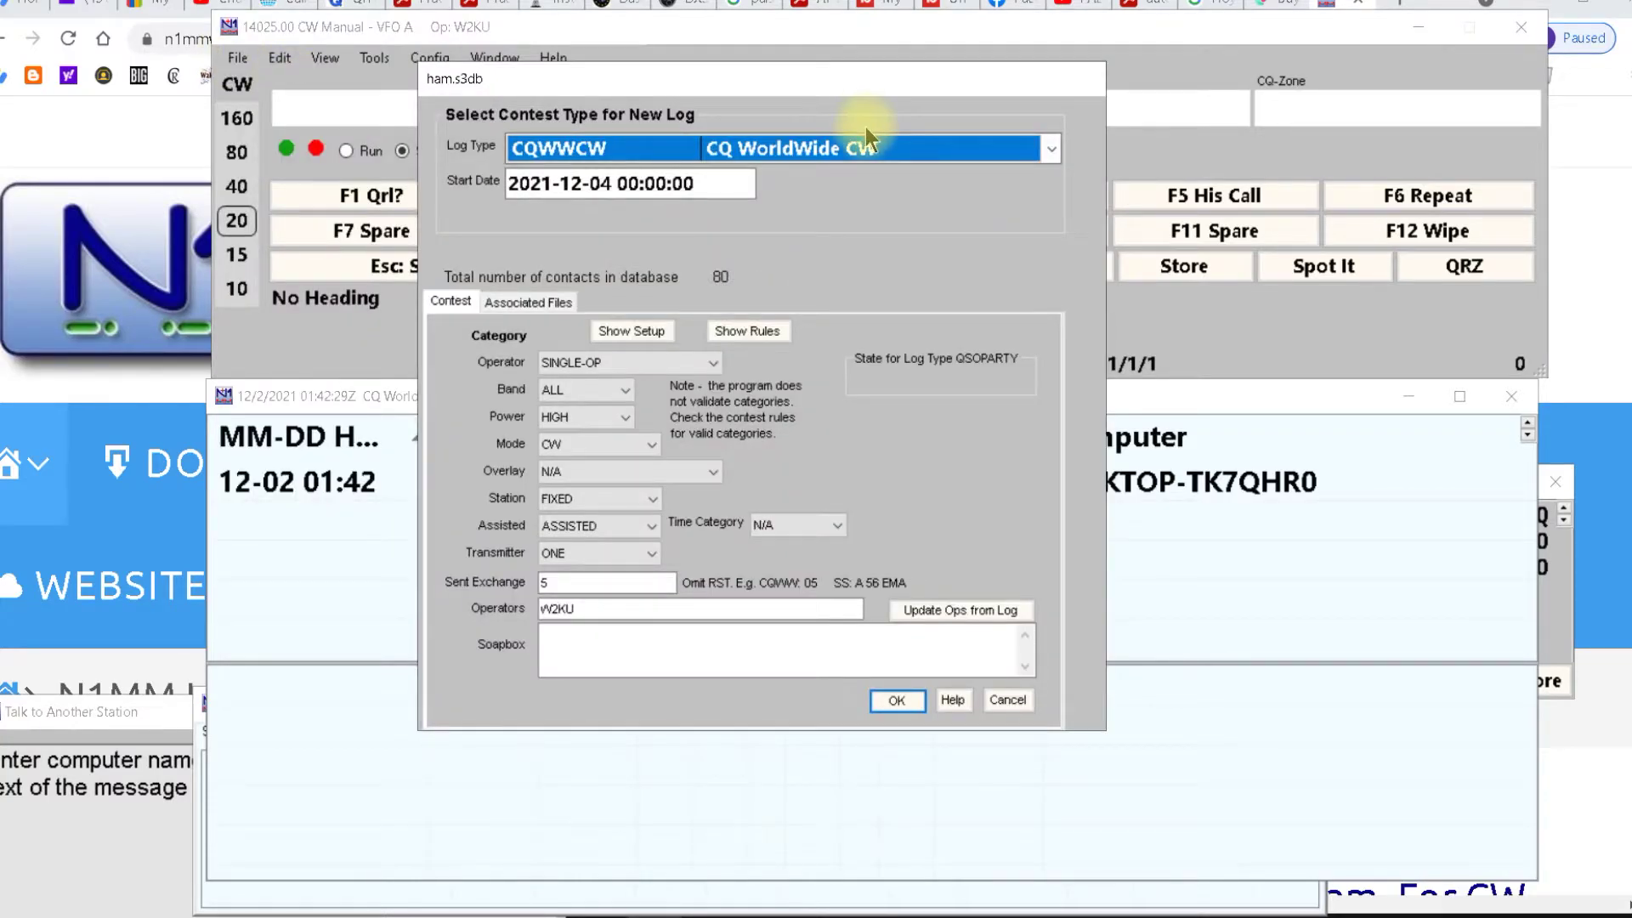
{"action": "scroll", "coordinate": [655, 148], "scroll_direction": "down", "scroll_amount": 5}
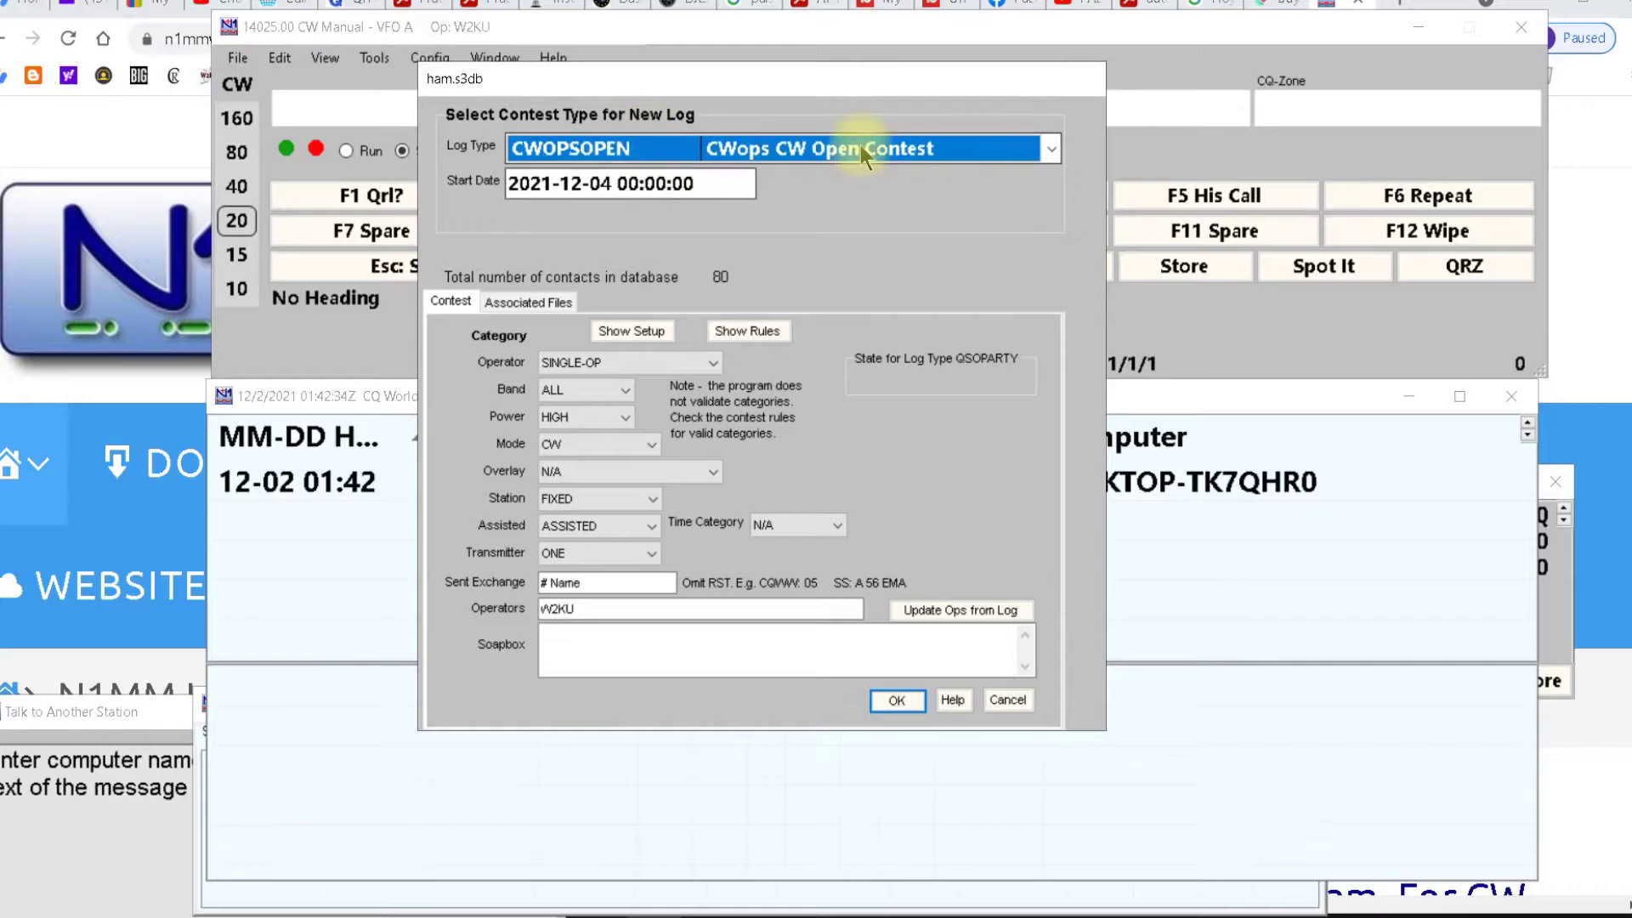
{"action": "left_click", "coordinate": [864, 146]}
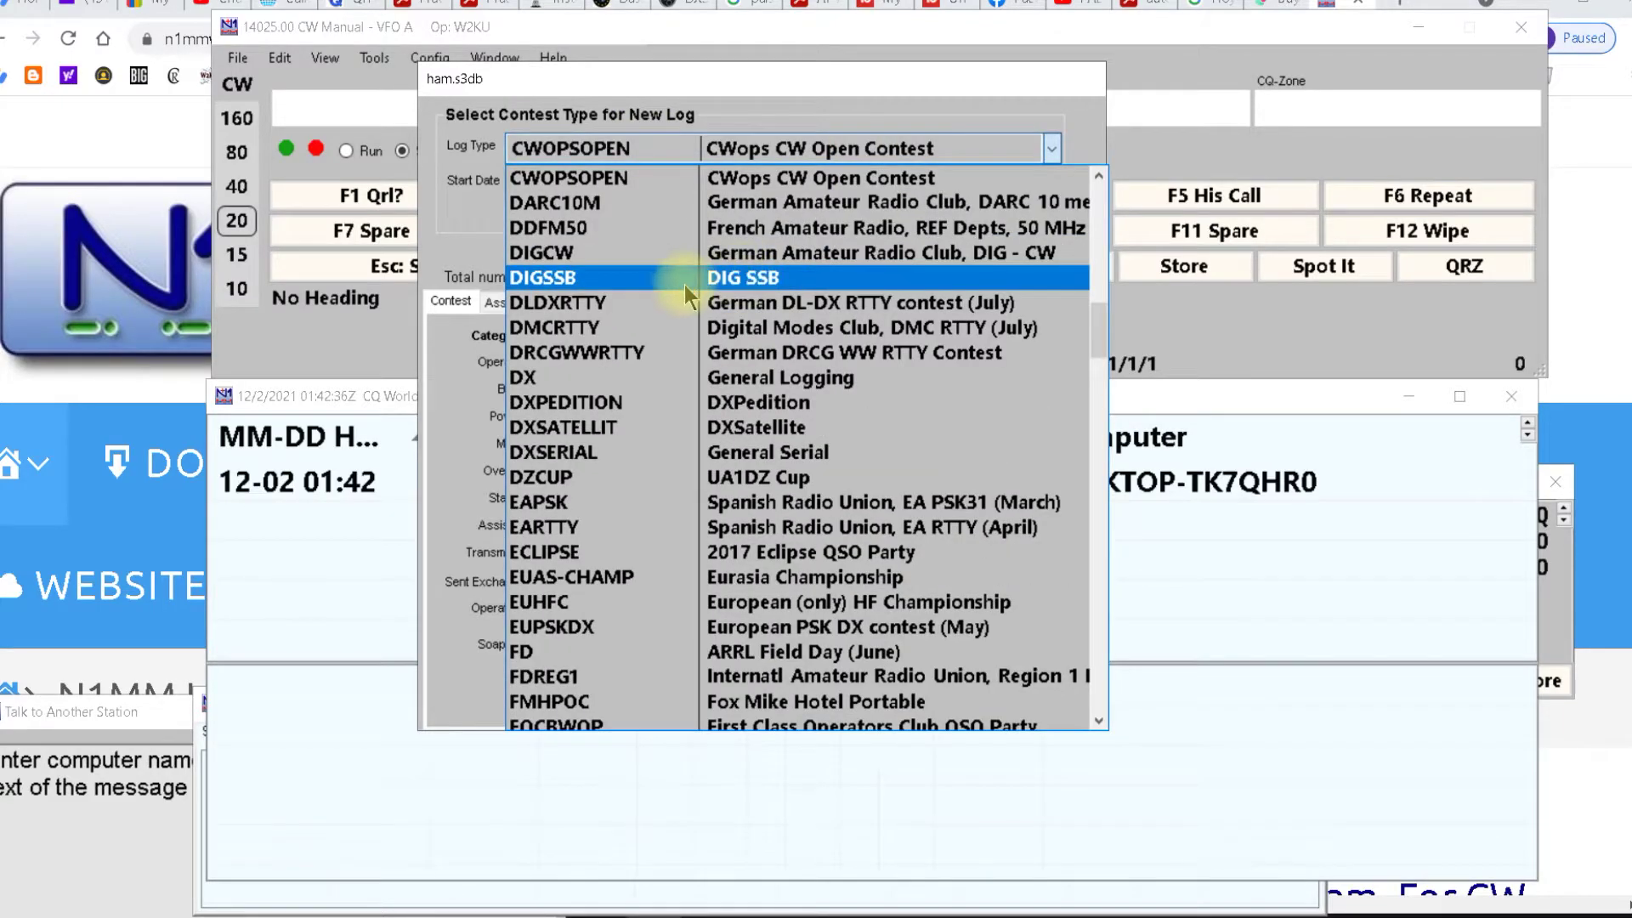
{"action": "scroll", "coordinate": [686, 294], "scroll_direction": "down", "scroll_amount": 2}
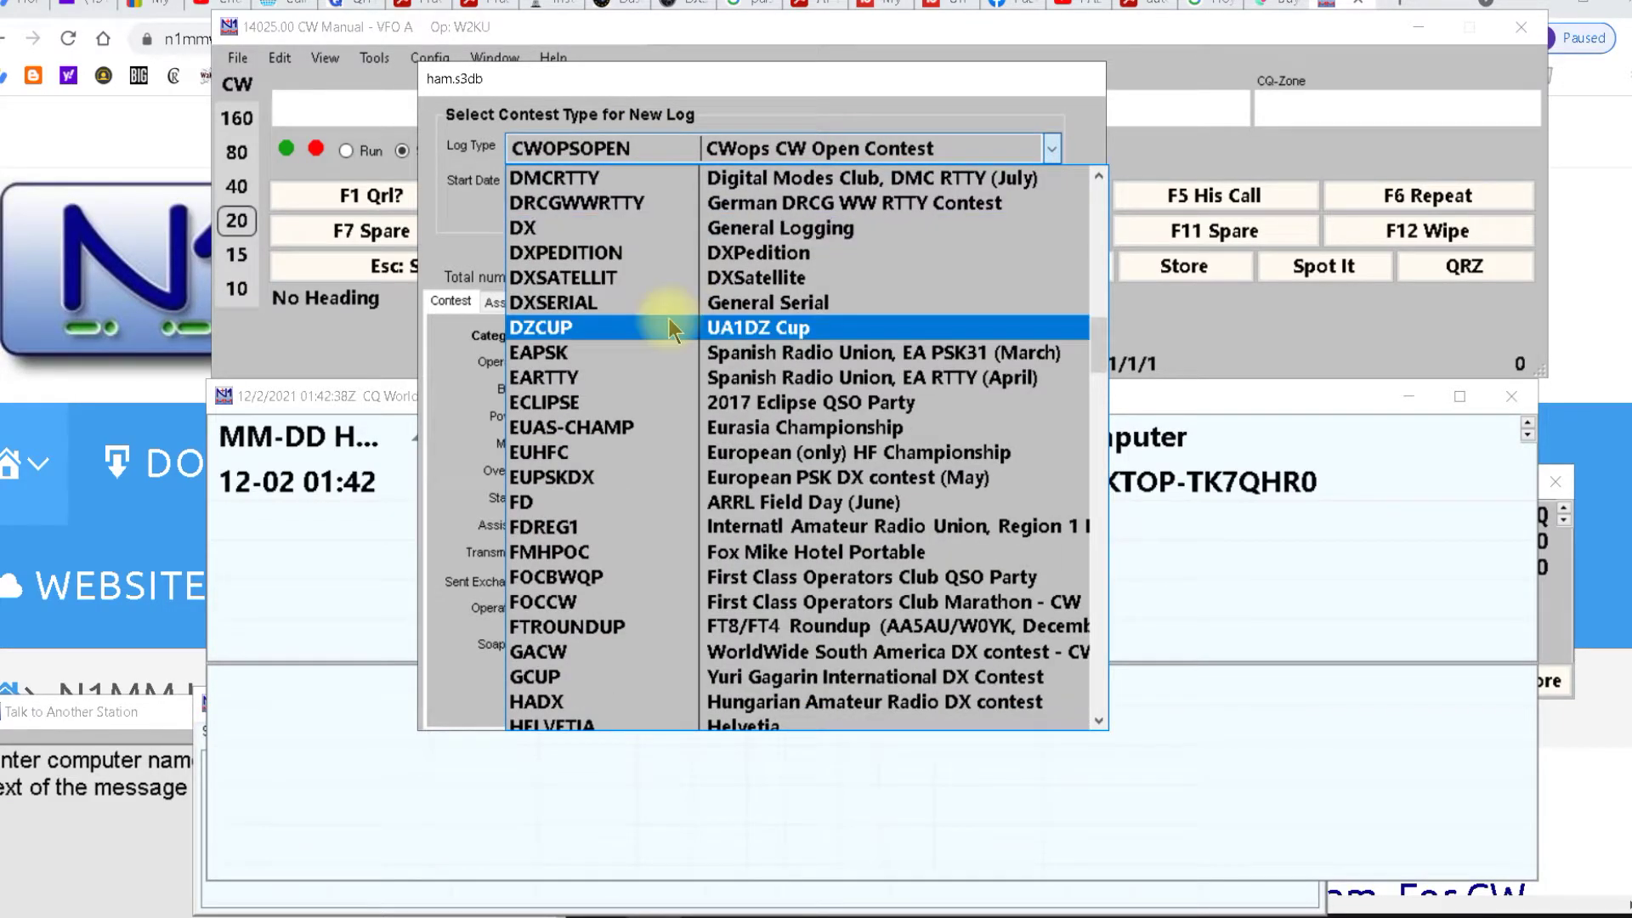
{"action": "scroll", "coordinate": [668, 318], "scroll_direction": "down", "scroll_amount": 4}
{"action": "scroll", "coordinate": [667, 325], "scroll_direction": "down", "scroll_amount": 15}
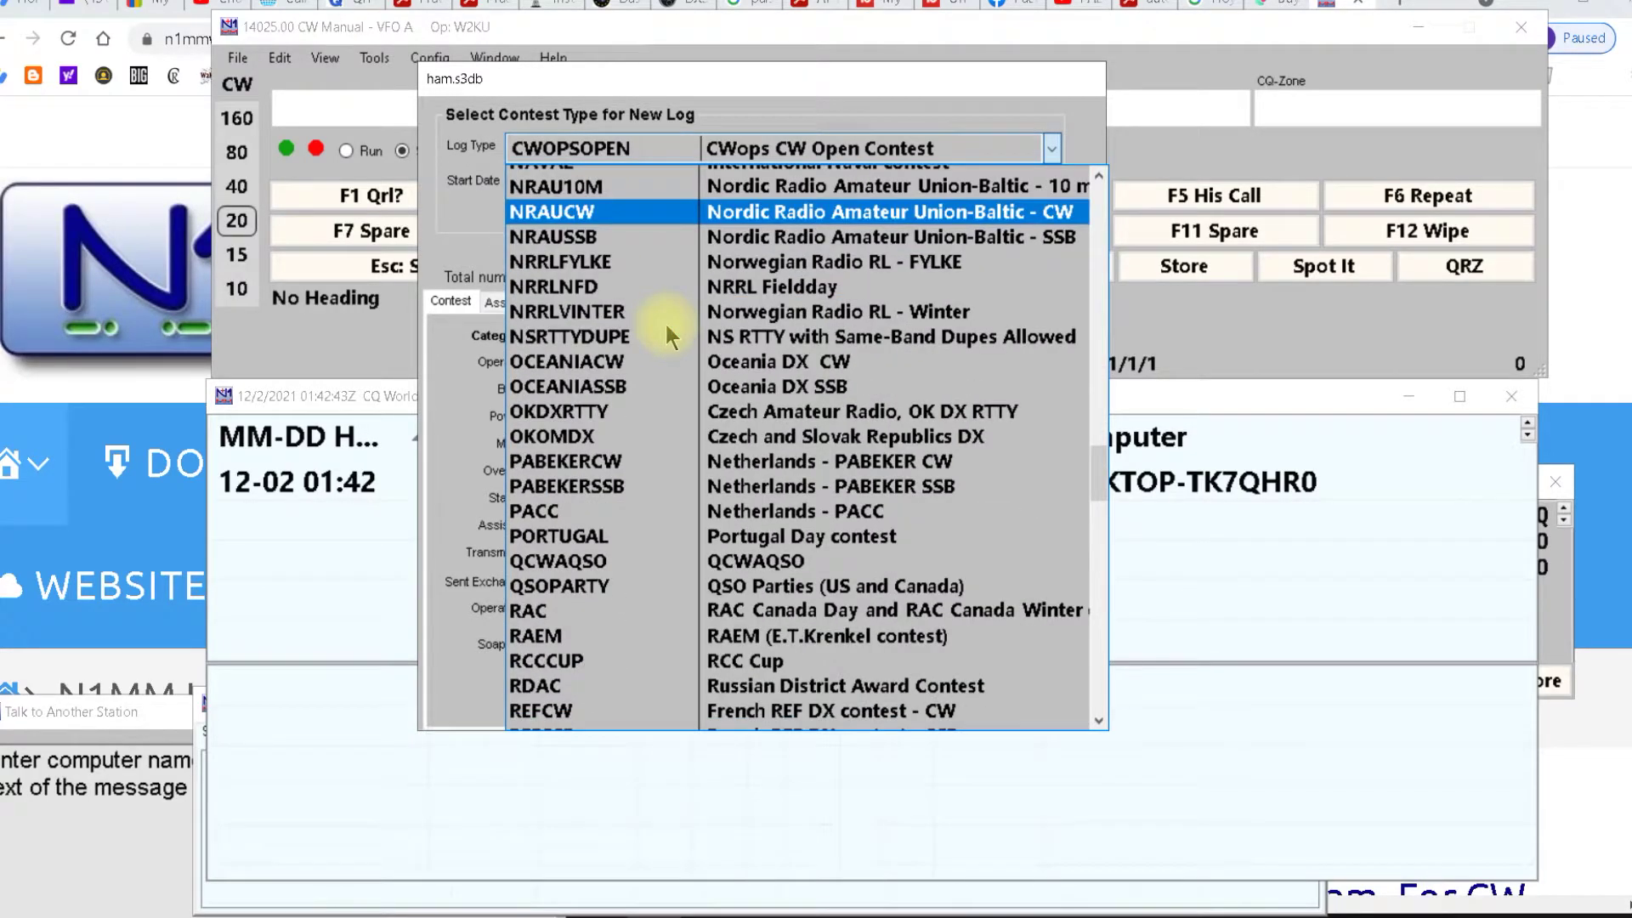
{"action": "scroll", "coordinate": [665, 323], "scroll_direction": "down", "scroll_amount": 8}
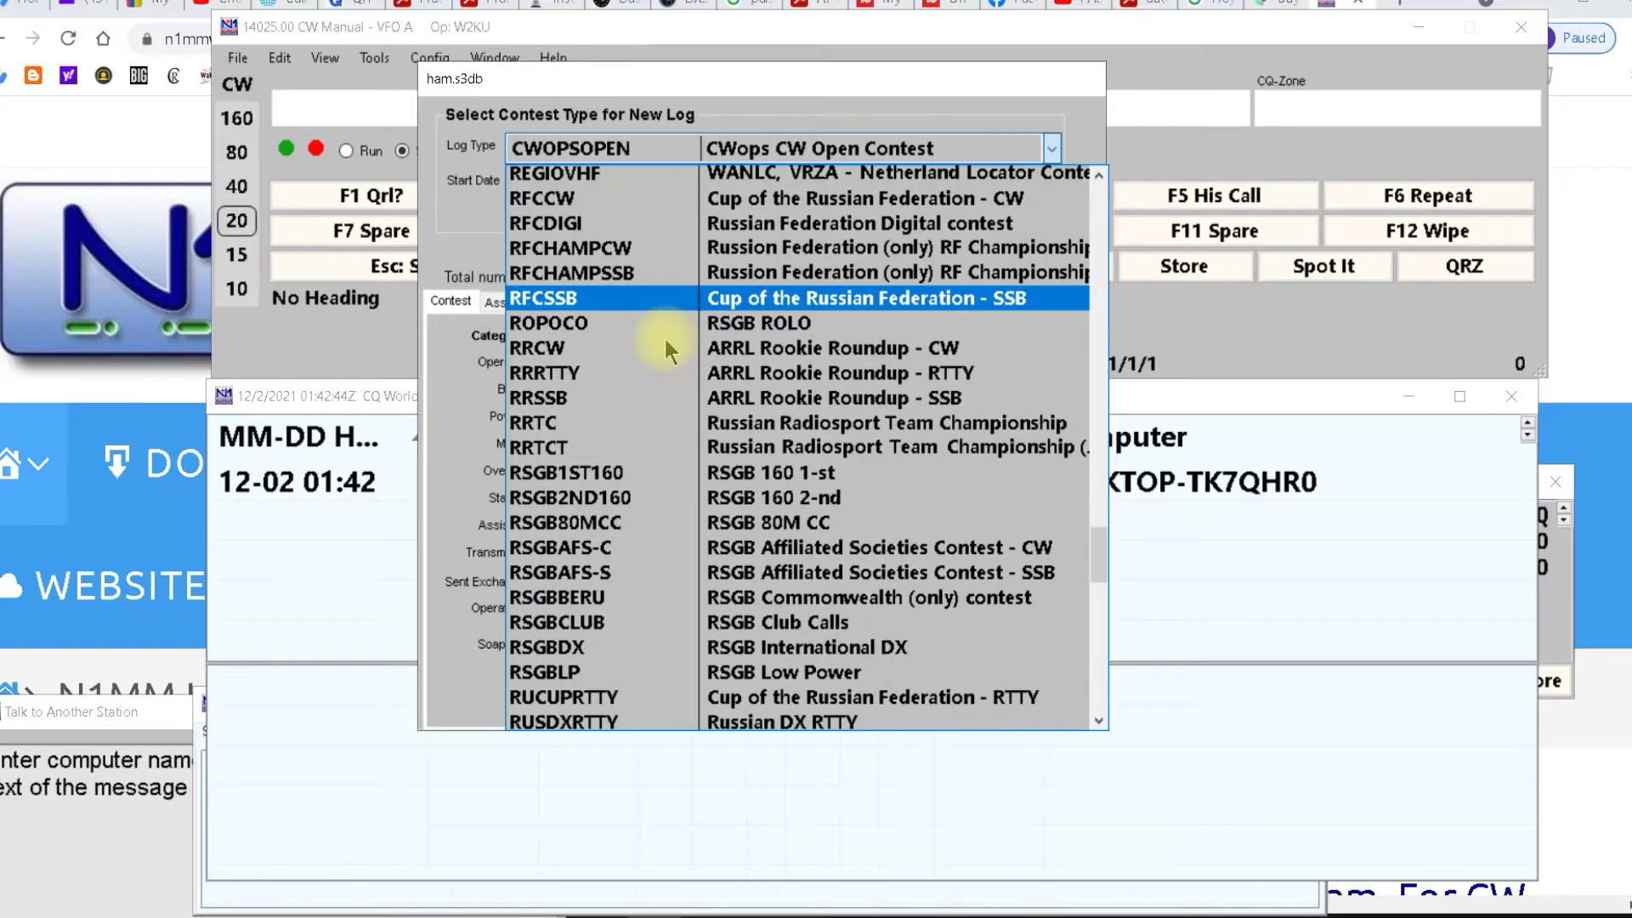
{"action": "scroll", "coordinate": [665, 344], "scroll_direction": "down", "scroll_amount": 4}
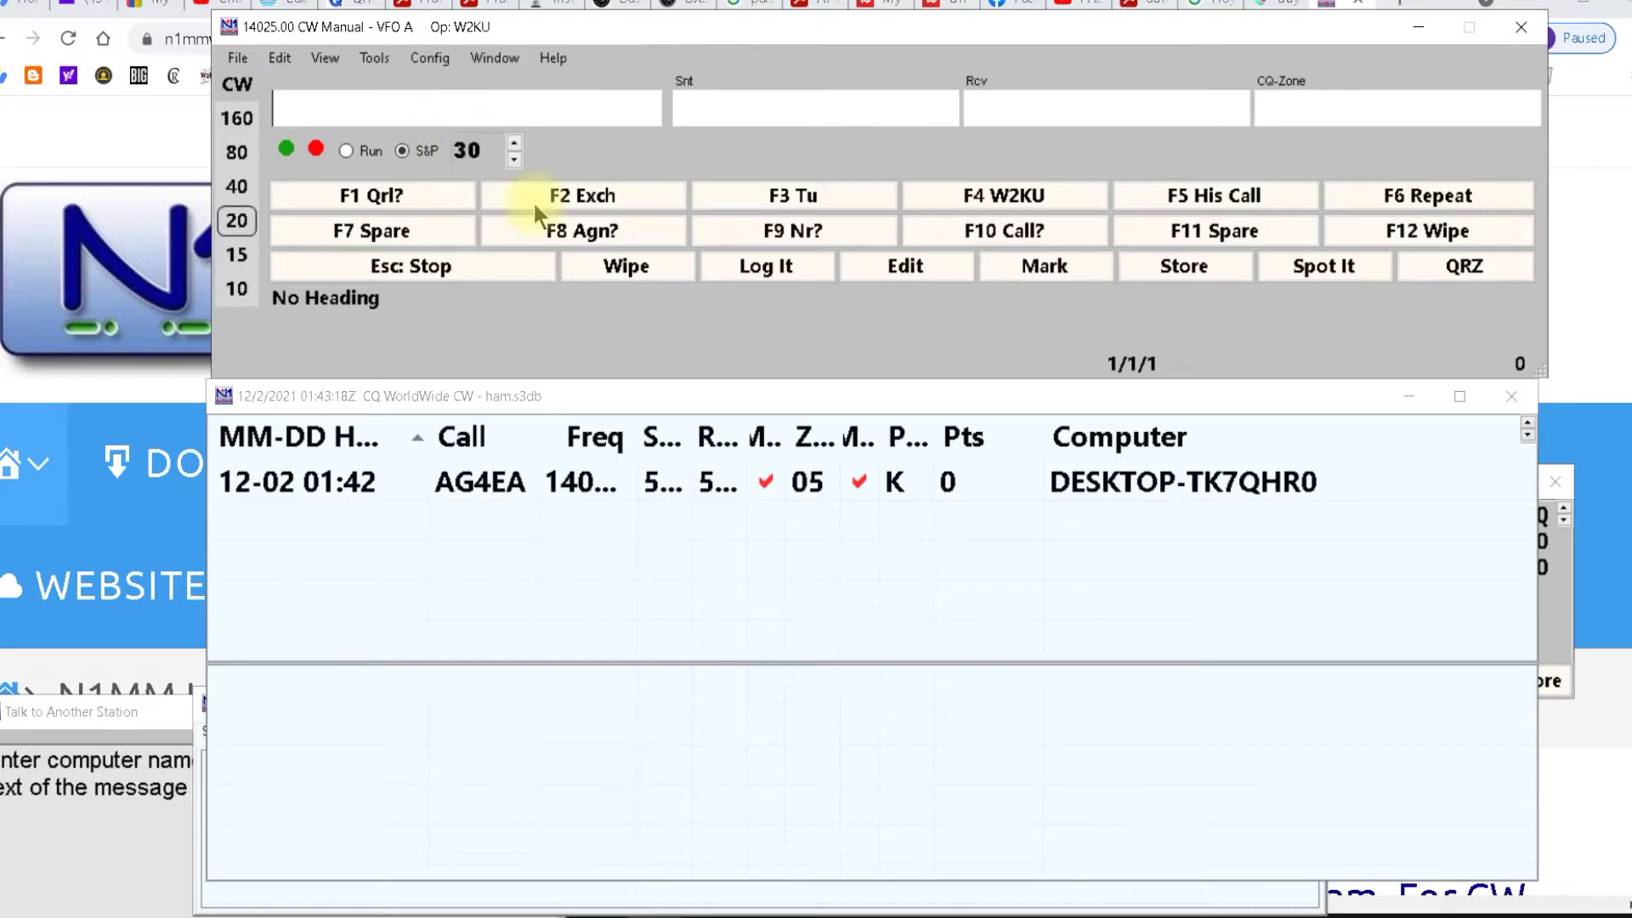
- Review the COM3 serial settings for the FTDX-3000 radio in the hardware configuration and accept them as they are
{"action": "left_click", "coordinate": [427, 60]}
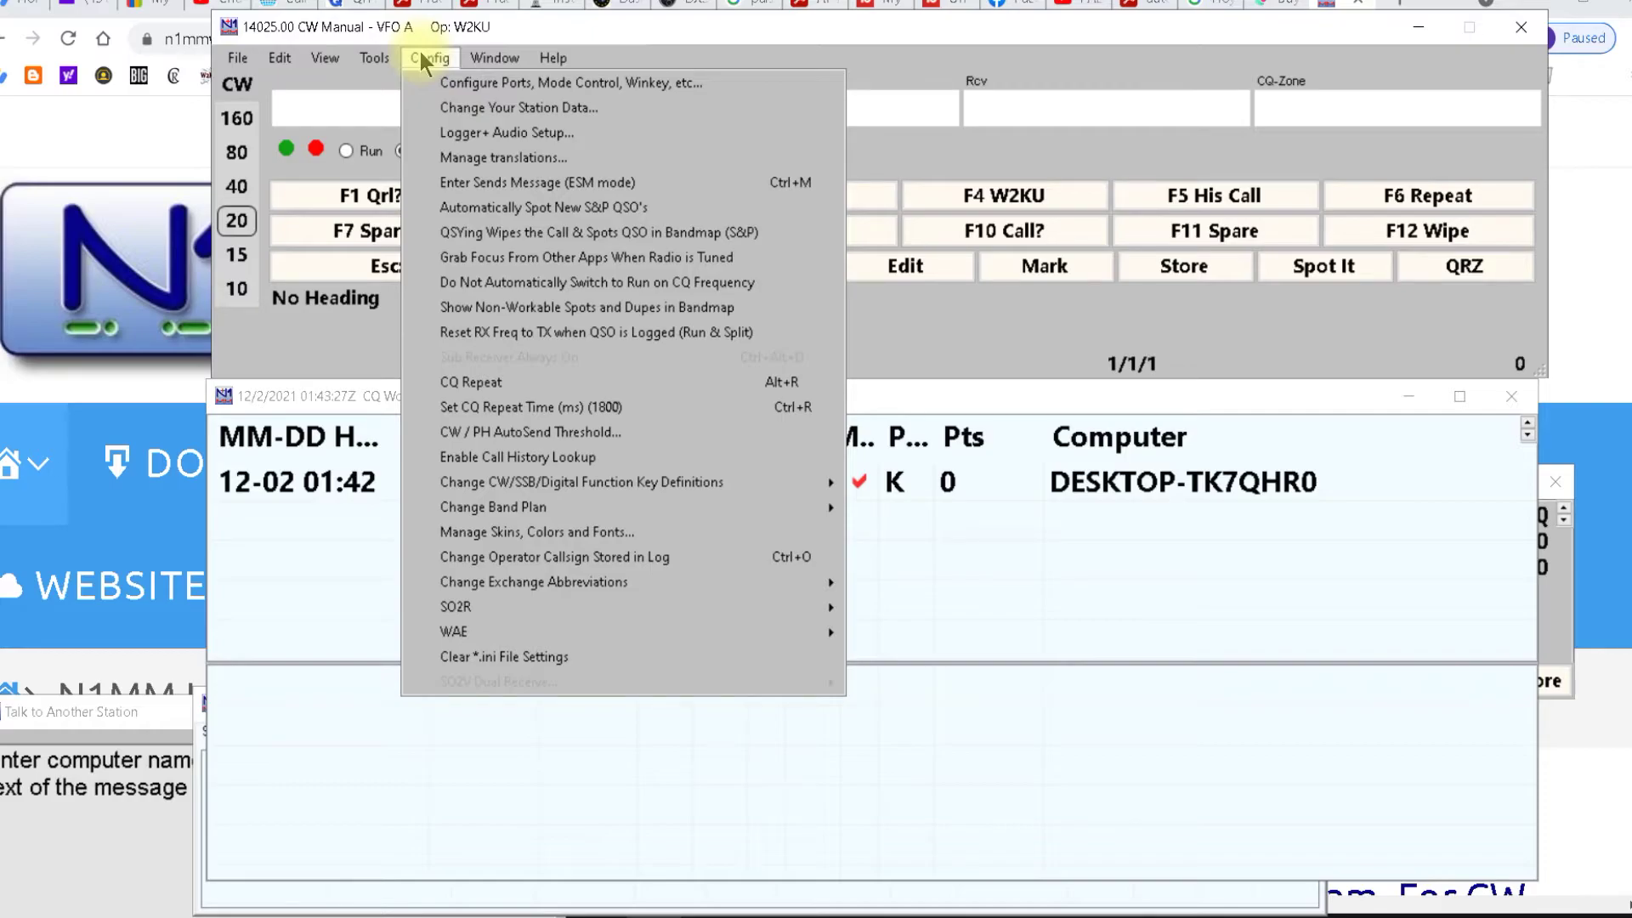
{"action": "left_click", "coordinate": [476, 83]}
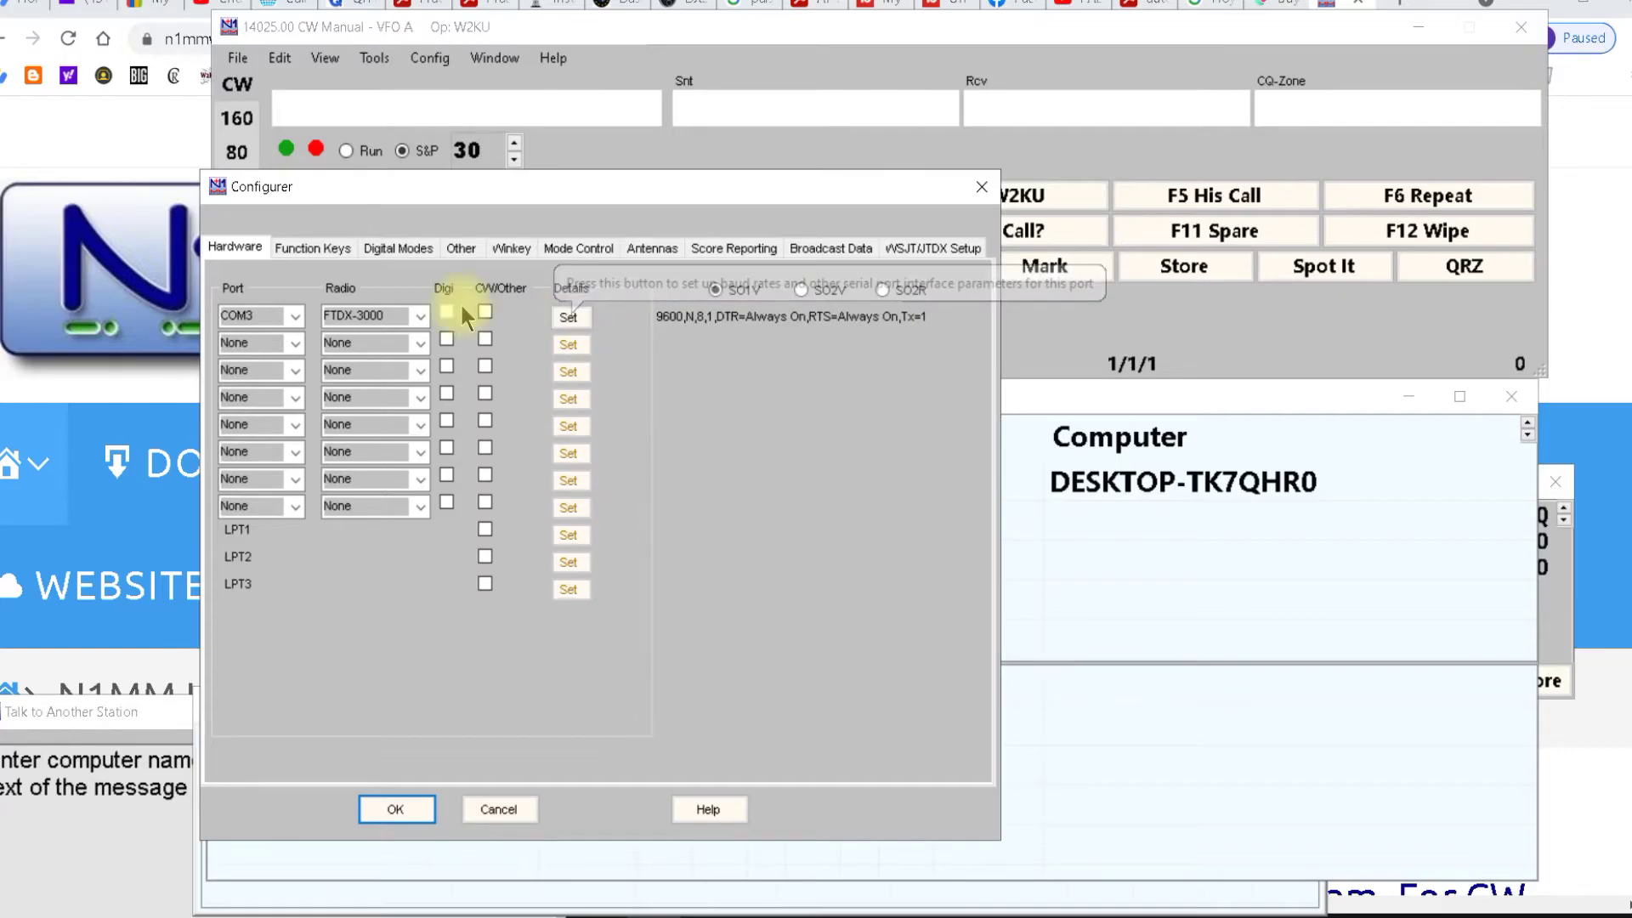
{"action": "left_click", "coordinate": [569, 319]}
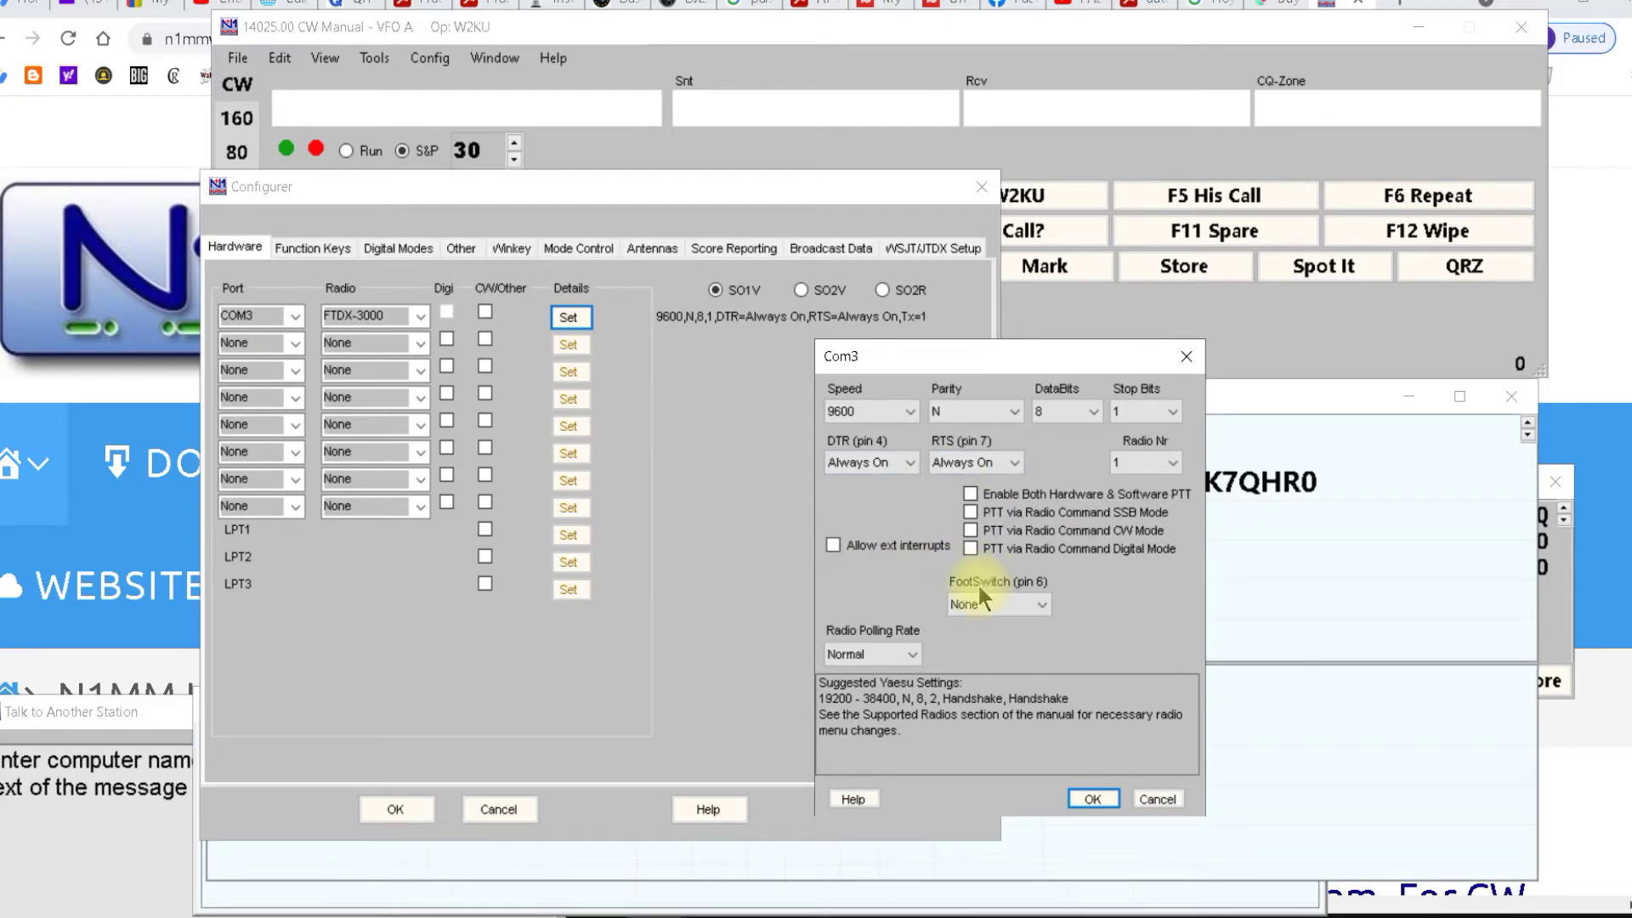
{"action": "left_click", "coordinate": [1093, 799]}
{"action": "mouse_move", "coordinate": [372, 383]}
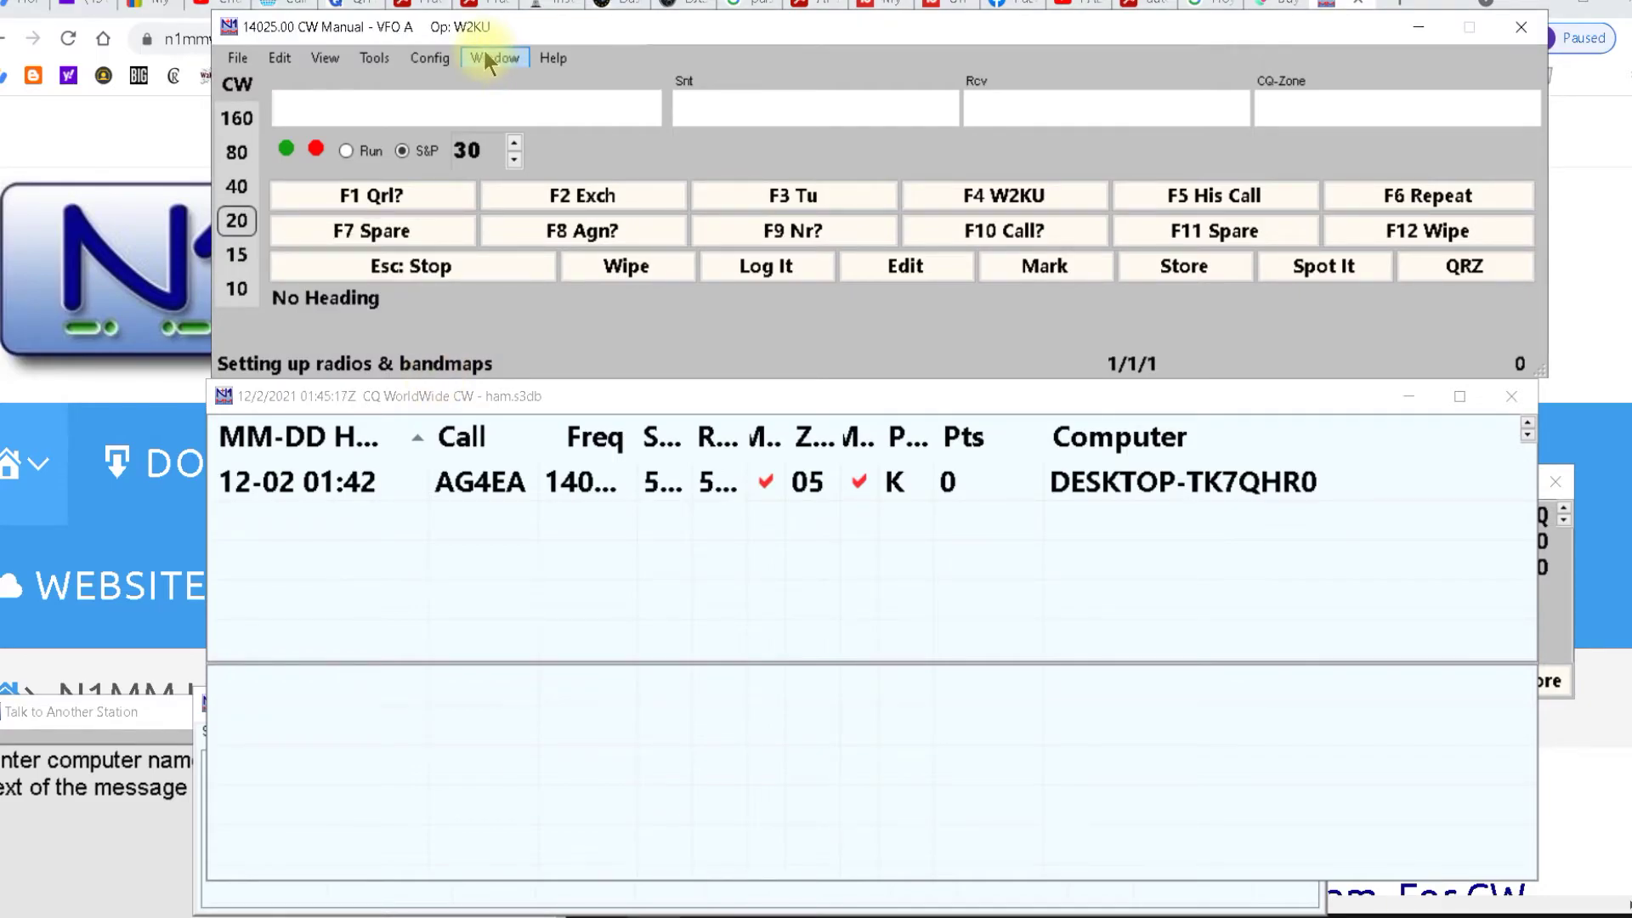
- Open the Bandmap window and arrange it in a narrow strip beside the entry window
{"action": "left_click", "coordinate": [484, 56]}
{"action": "left_click_drag", "start_coordinate": [76, 27], "coordinate": [194, 44]}
{"action": "left_click_drag", "start_coordinate": [512, 423], "coordinate": [358, 420]}
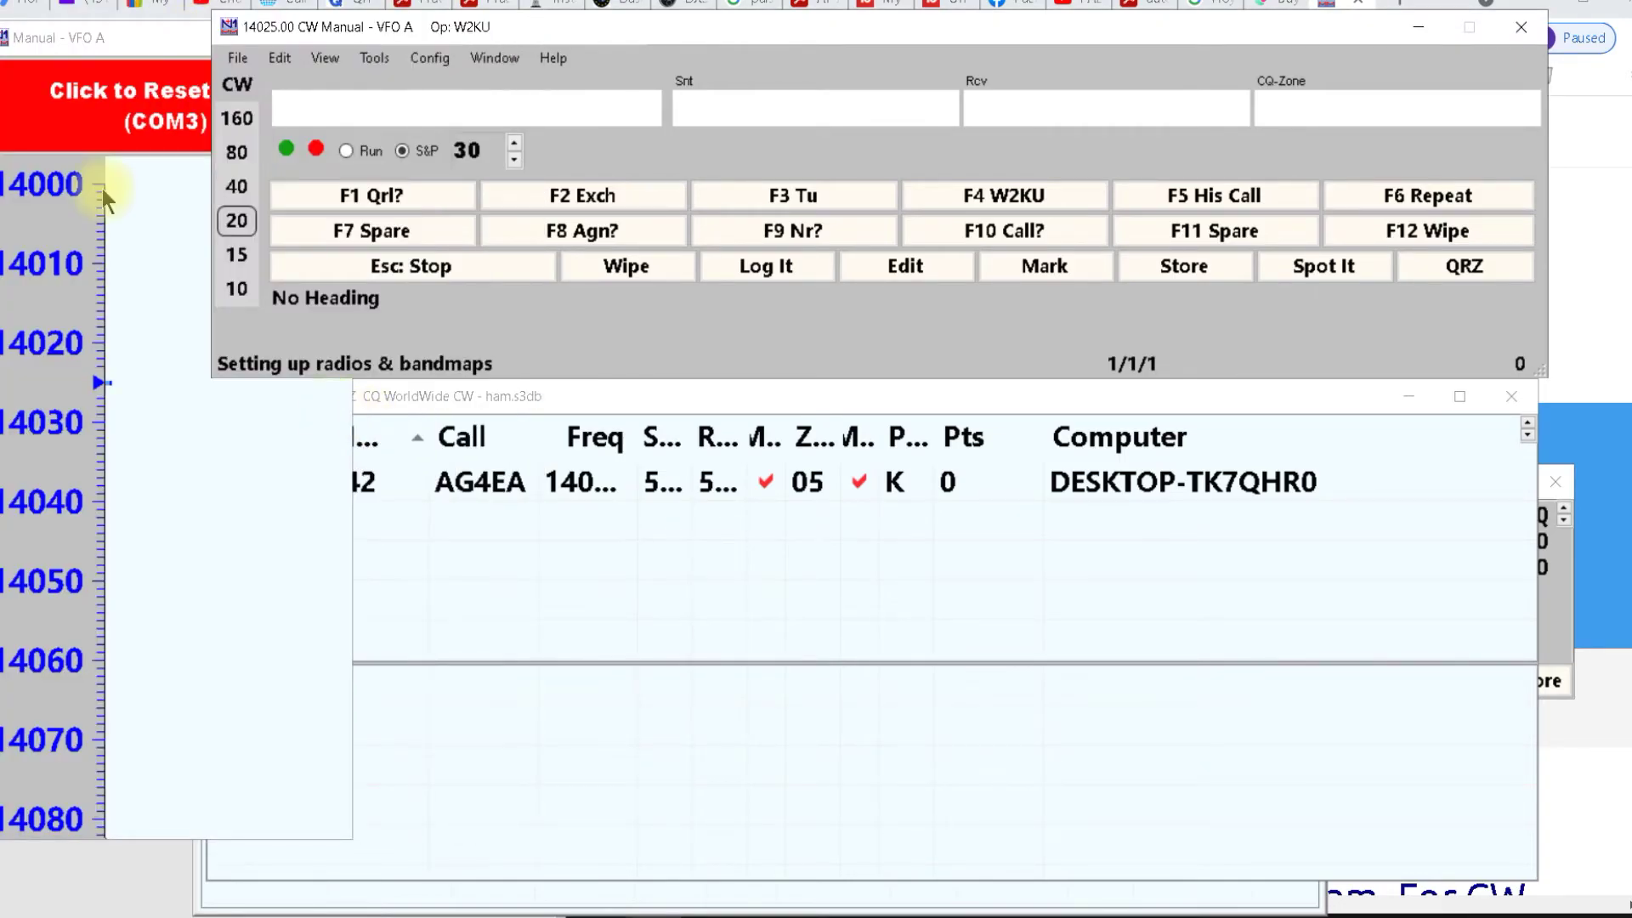
{"action": "left_click", "coordinate": [48, 146]}
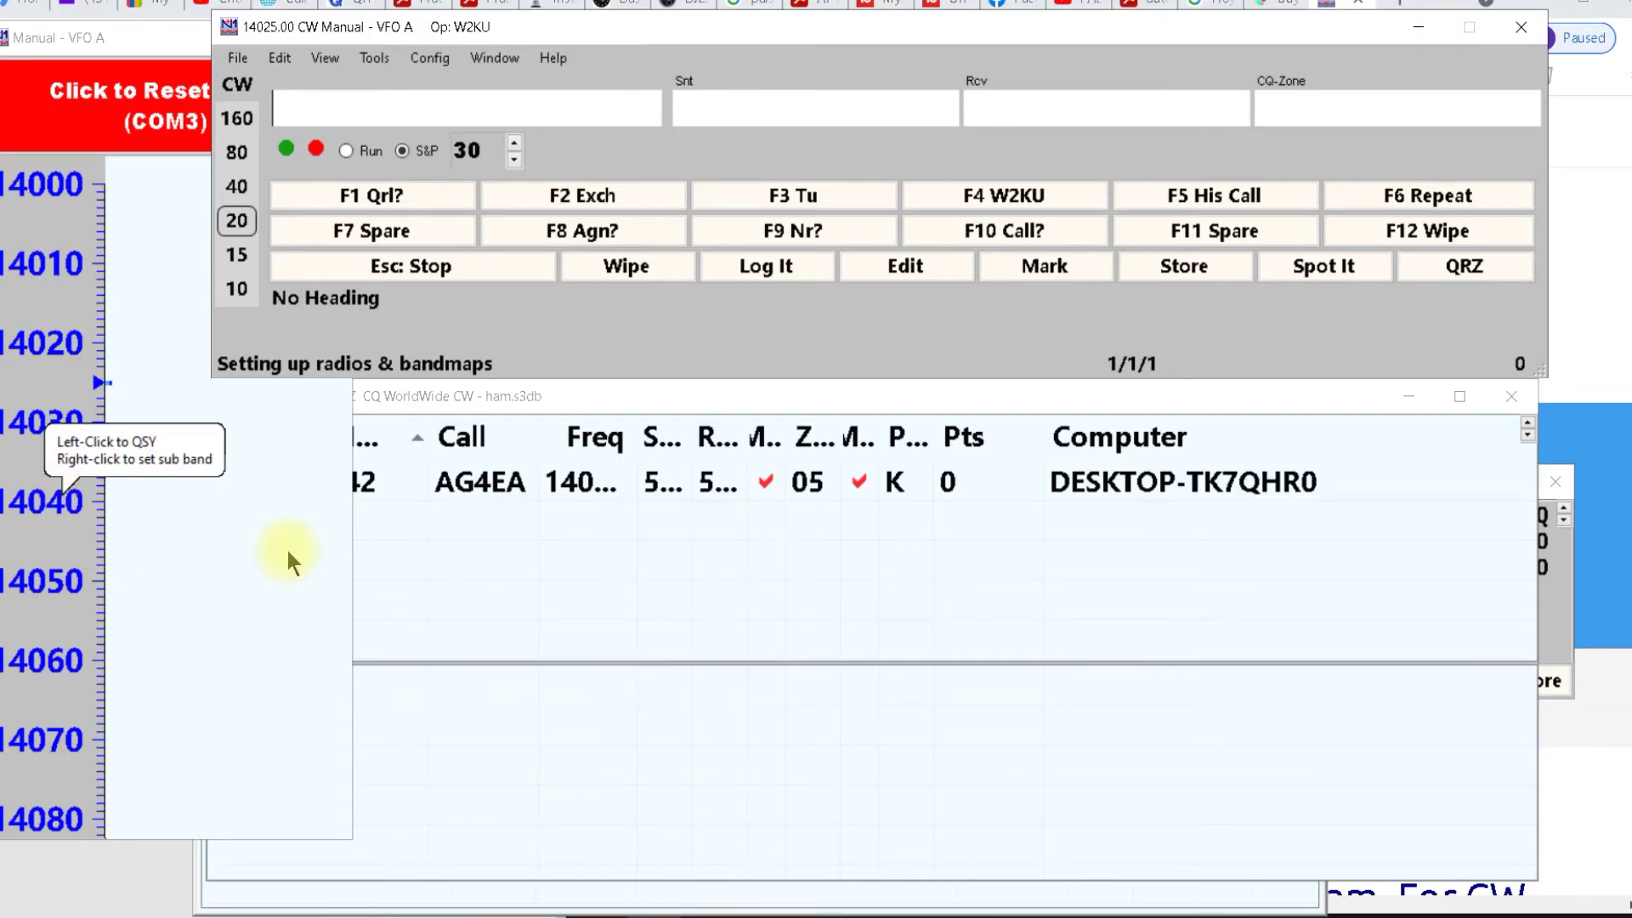
- Open the CW Reader and acknowledge its information on the supported readers
{"action": "left_click", "coordinate": [480, 58]}
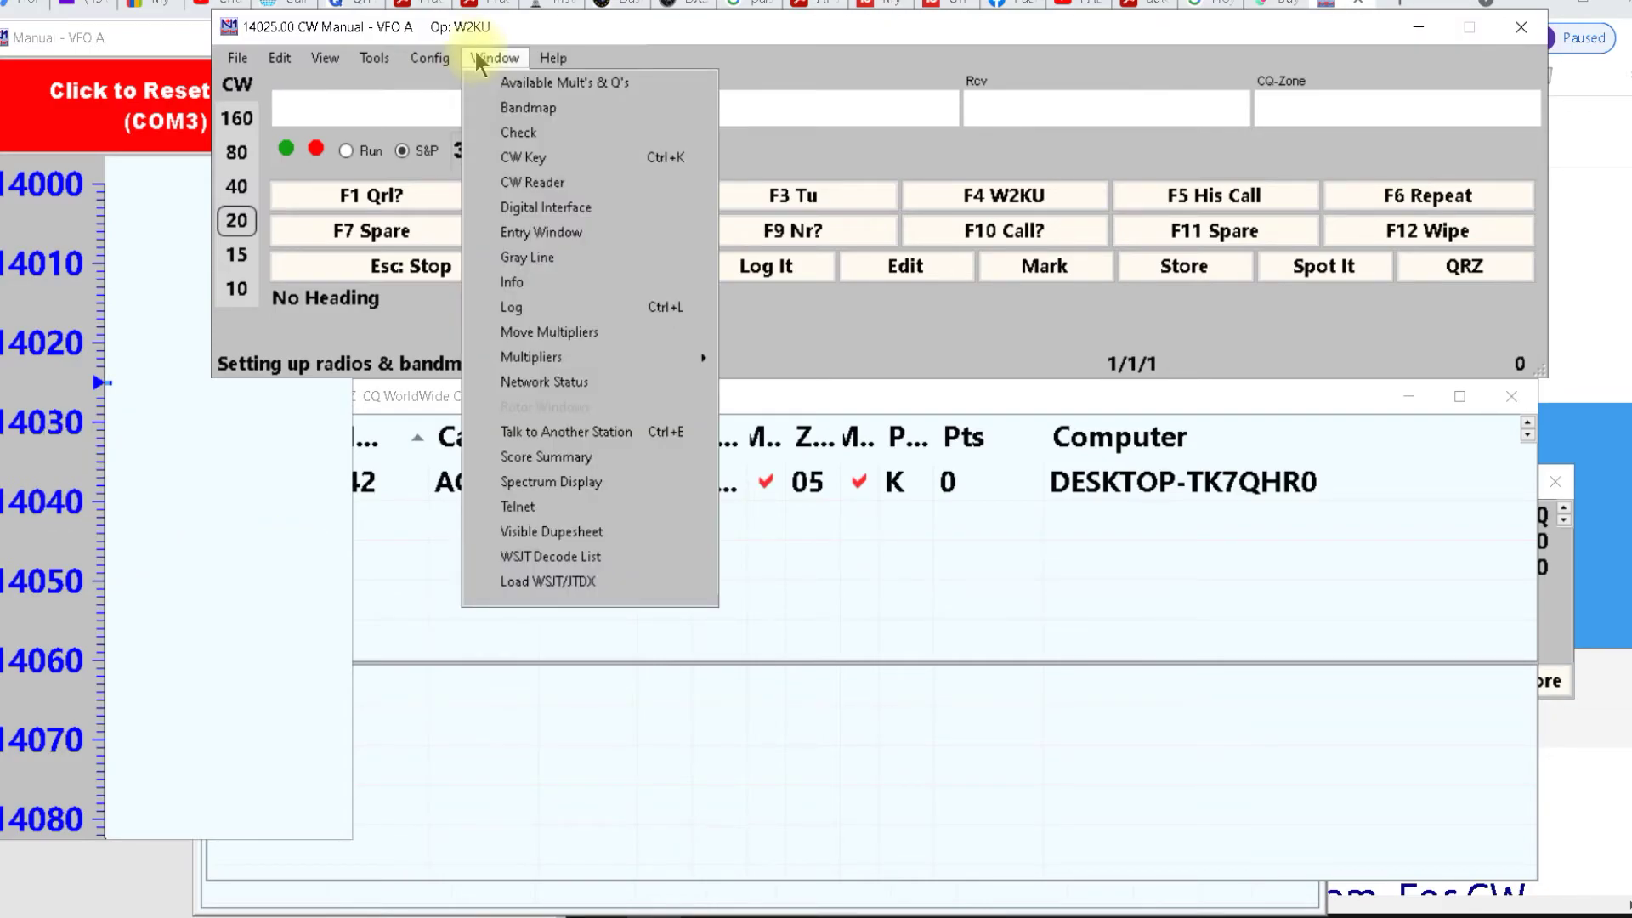
{"action": "left_click", "coordinate": [481, 137]}
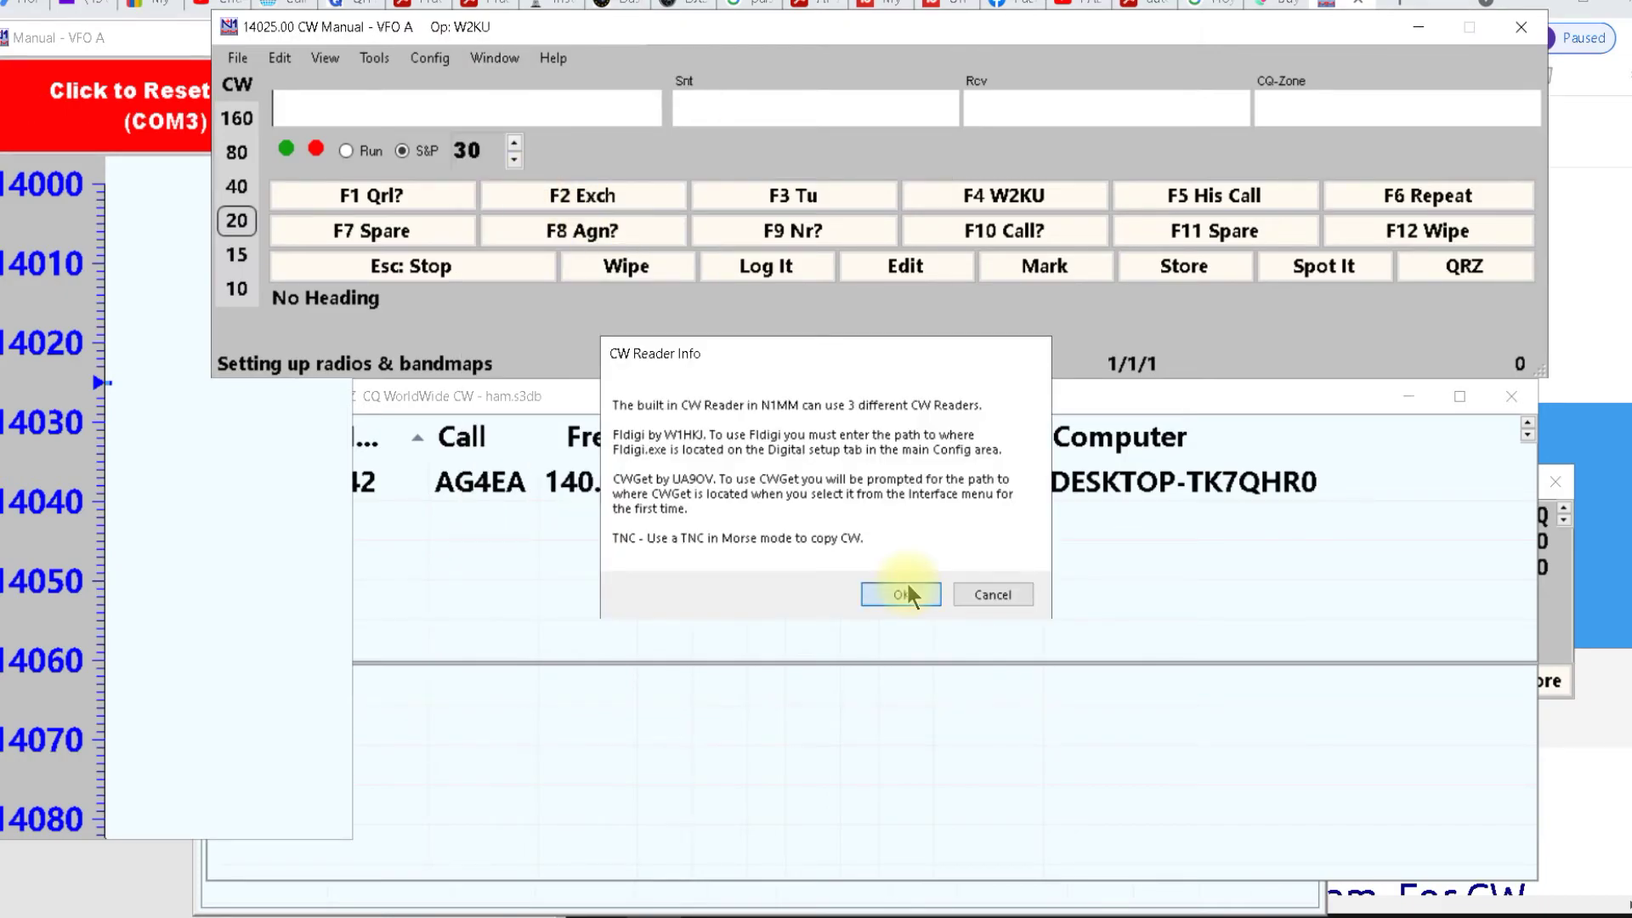
{"action": "left_click", "coordinate": [906, 586]}
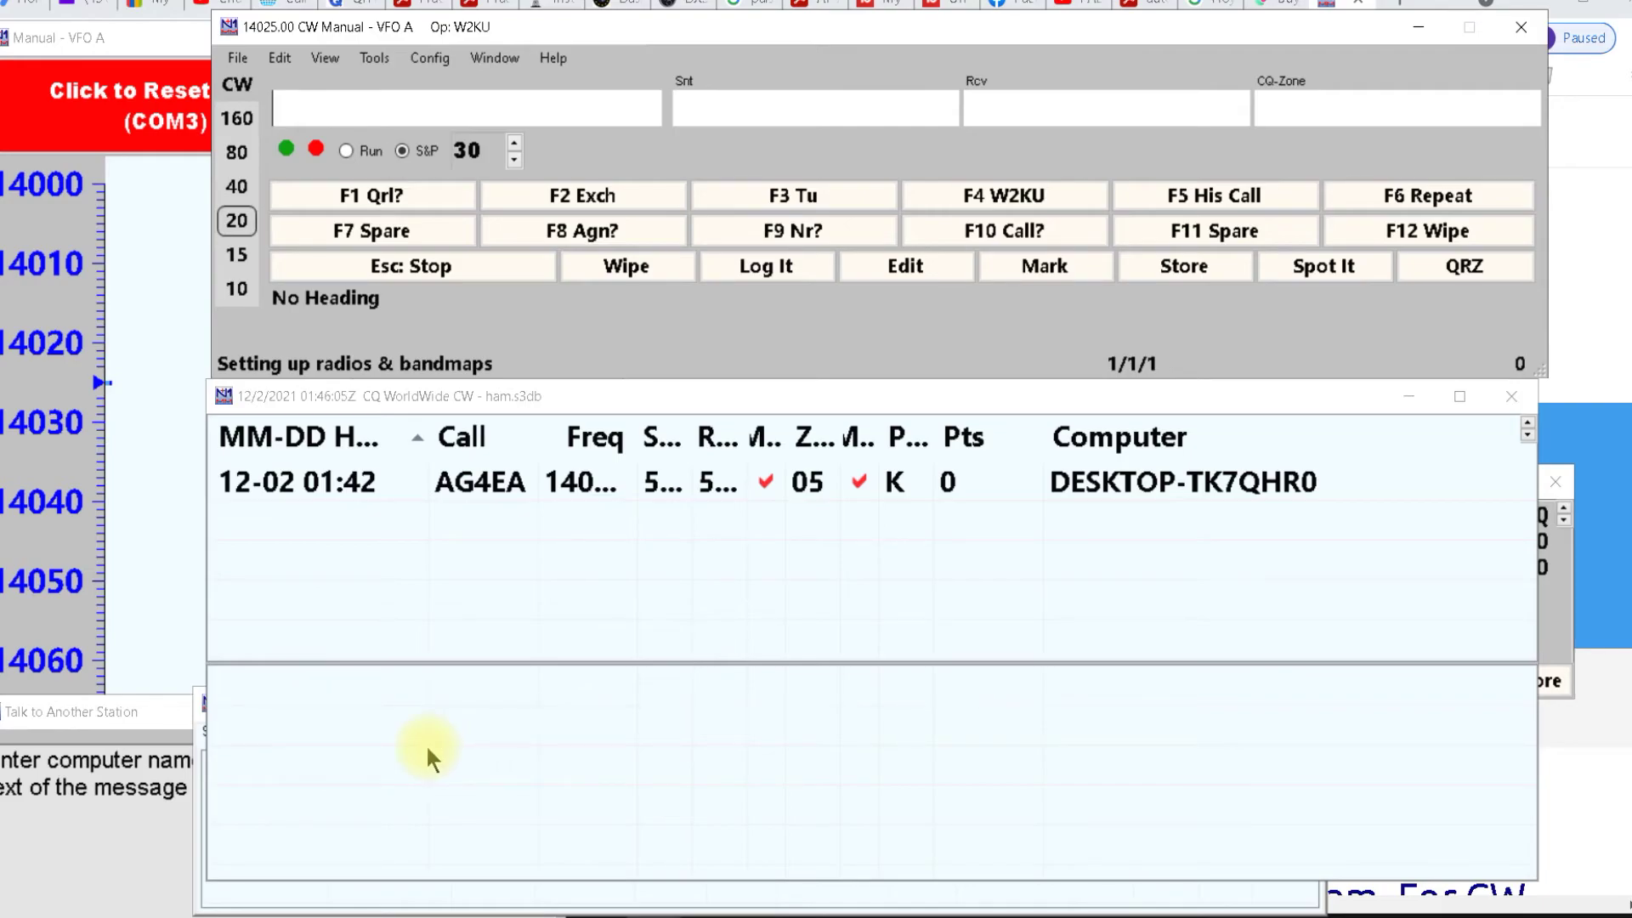
- Open the Gray Line world map
{"action": "left_click", "coordinate": [469, 49]}
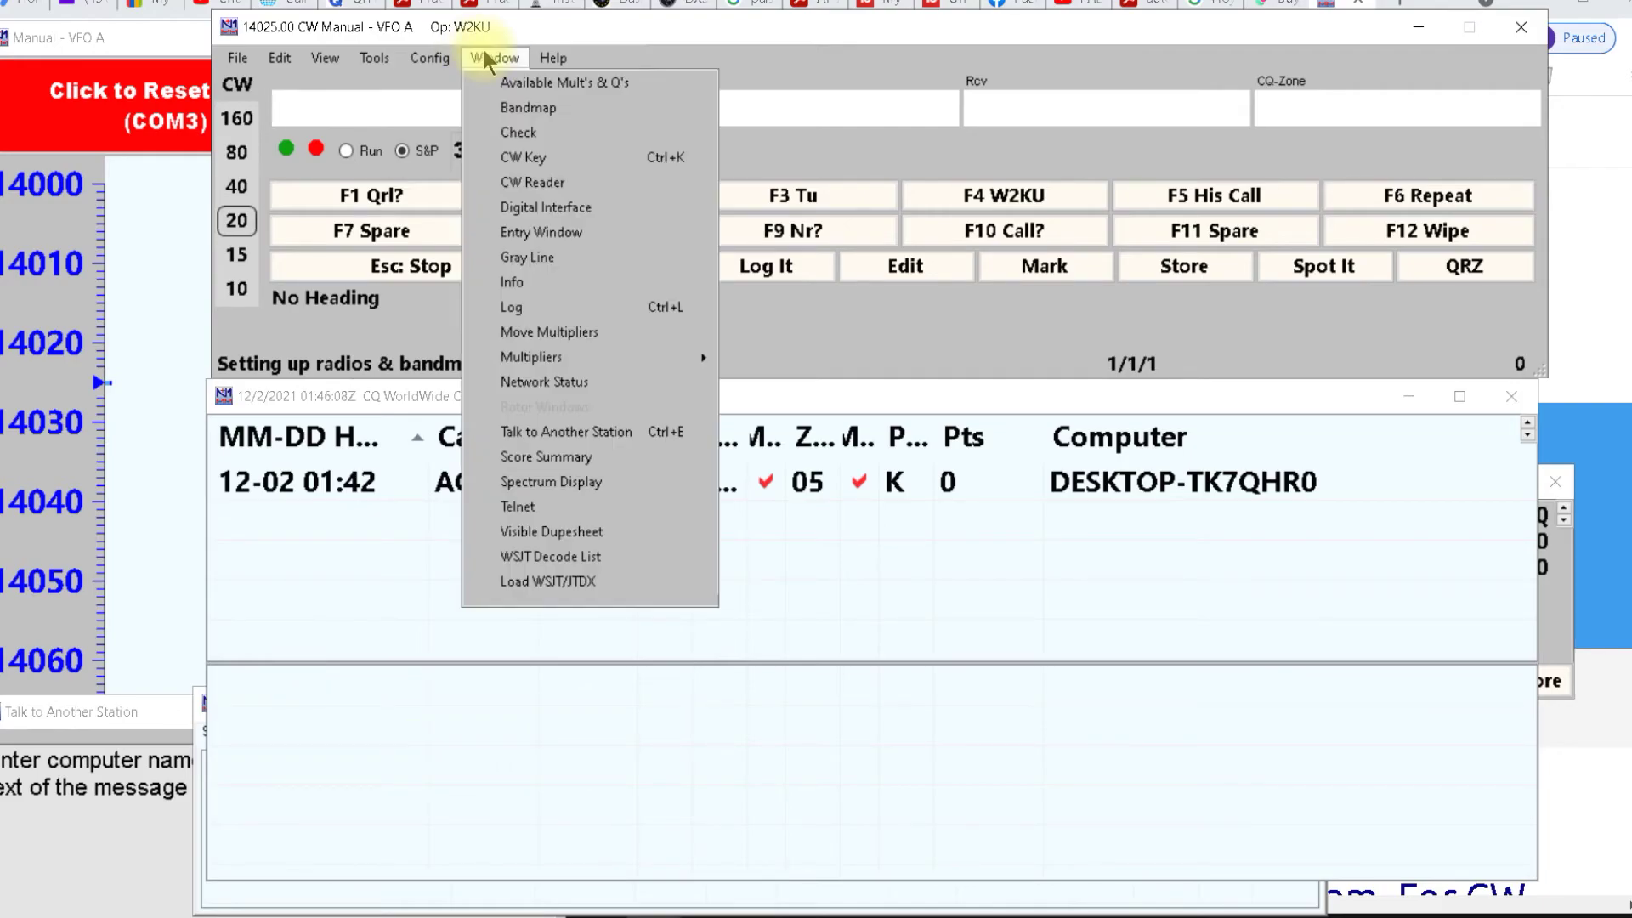
{"action": "left_click", "coordinate": [537, 258]}
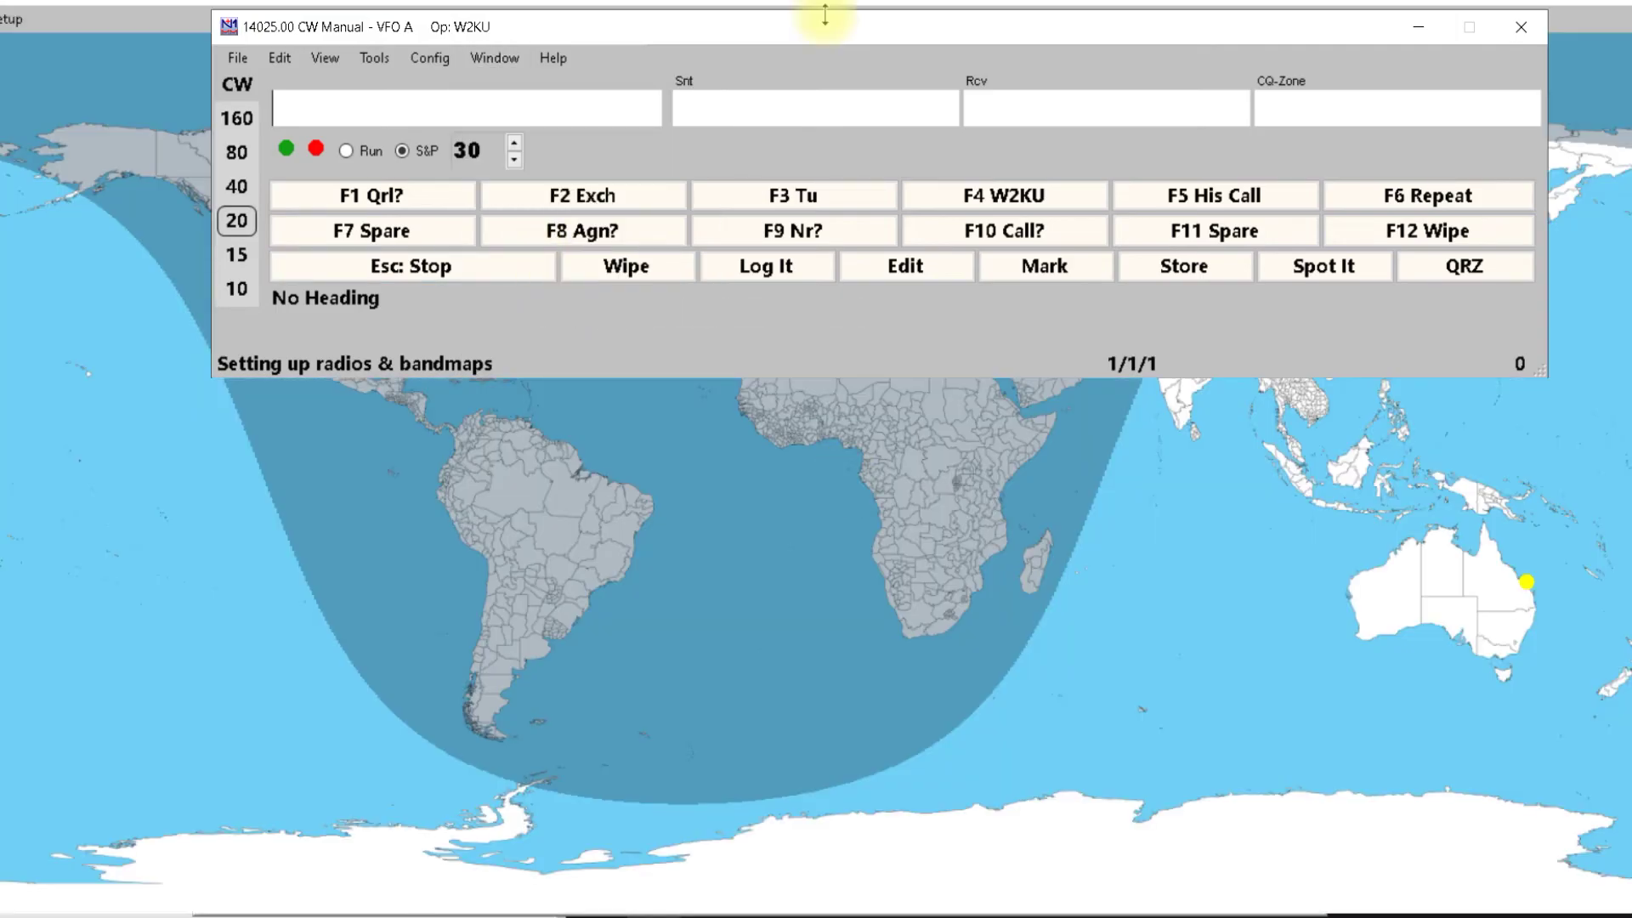